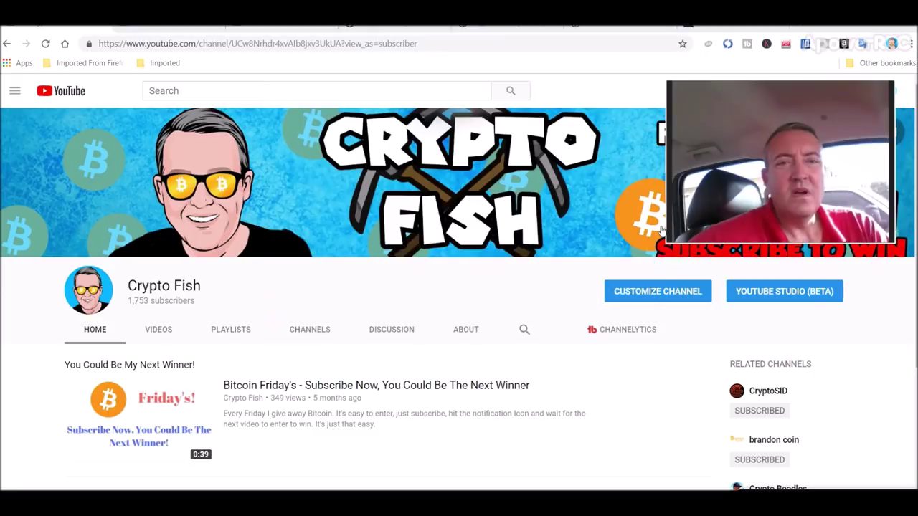
- Switch to the cudominer.com homepage tab and look over its dashboard preview
click(488, 29)
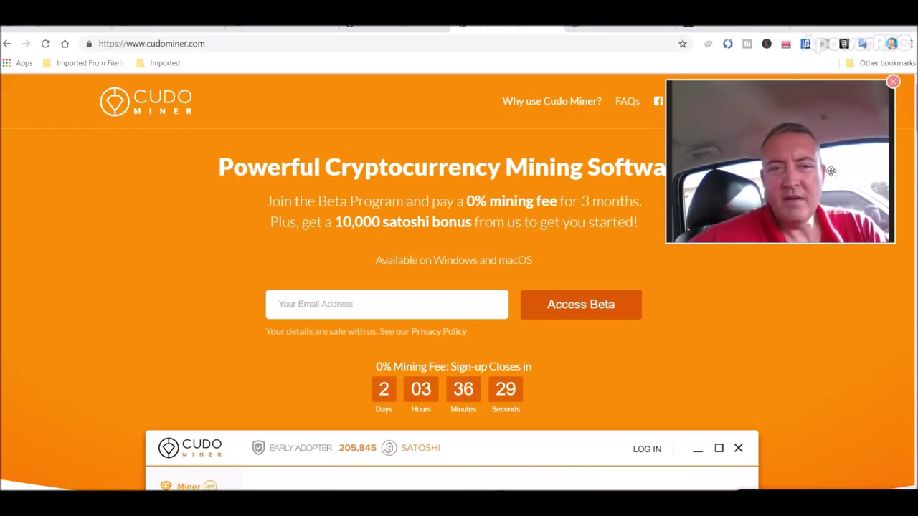
drag(830, 170, 835, 166)
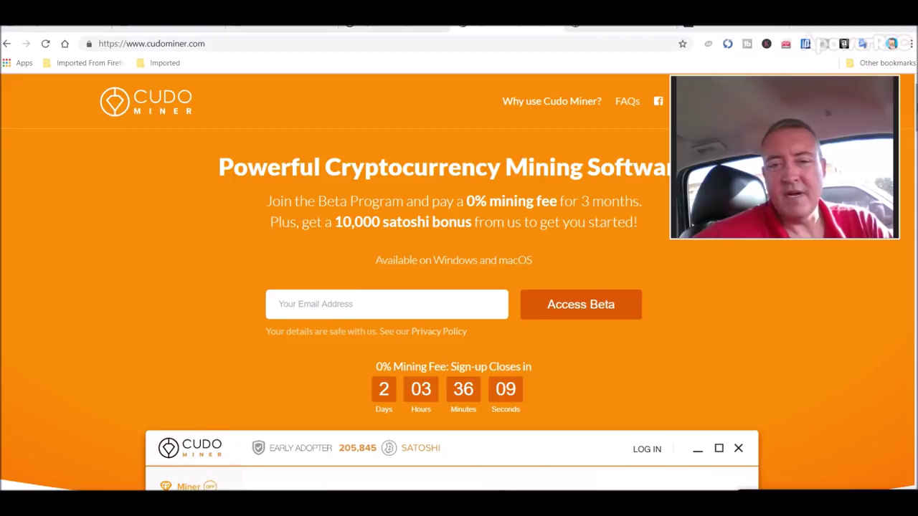
scroll(459, 286, down, 5)
scroll(458, 287, up, 2)
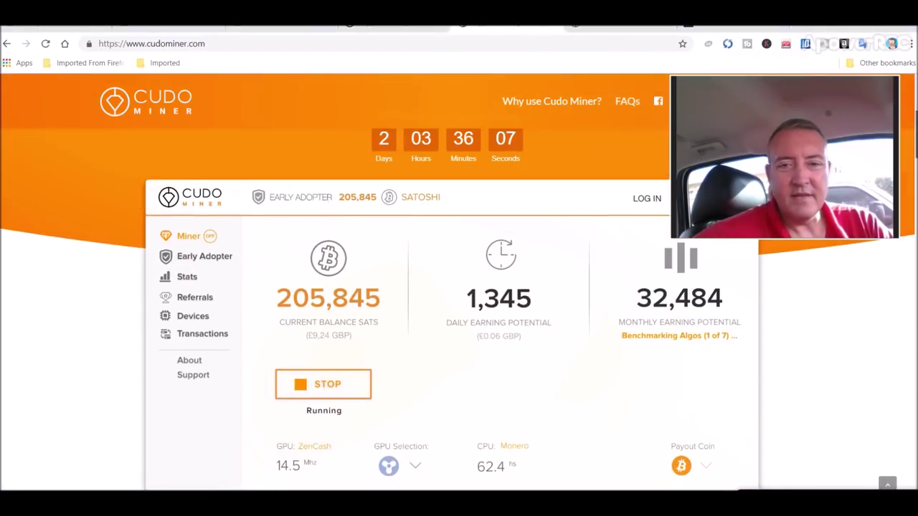
- Scroll down to the 'Why Use Cudo Miner?' section on multi-coin earning features
scroll(459, 287, down, 1)
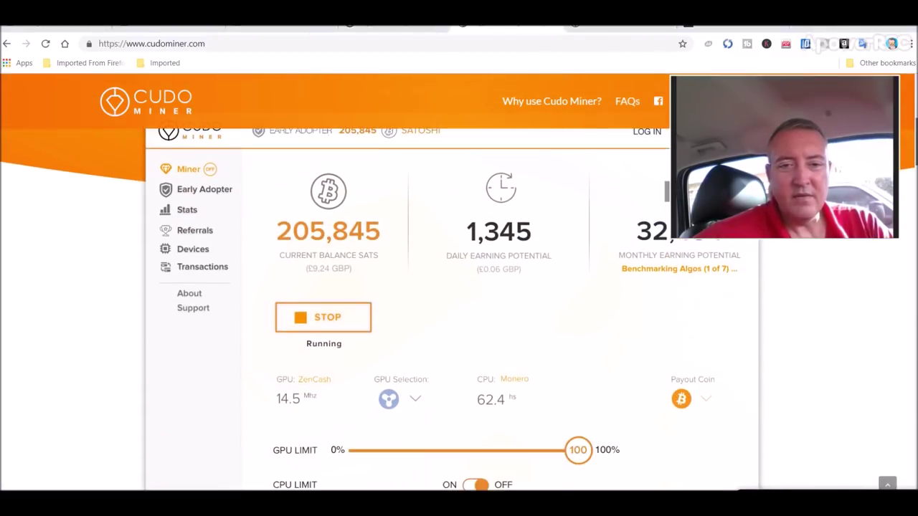
scroll(459, 287, down, 1)
scroll(458, 286, down, 3)
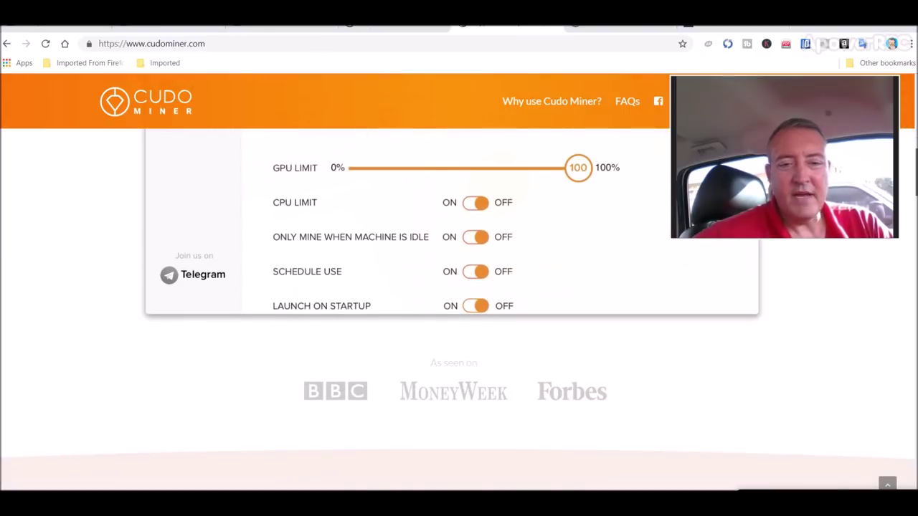
scroll(458, 287, down, 3)
scroll(459, 286, down, 2)
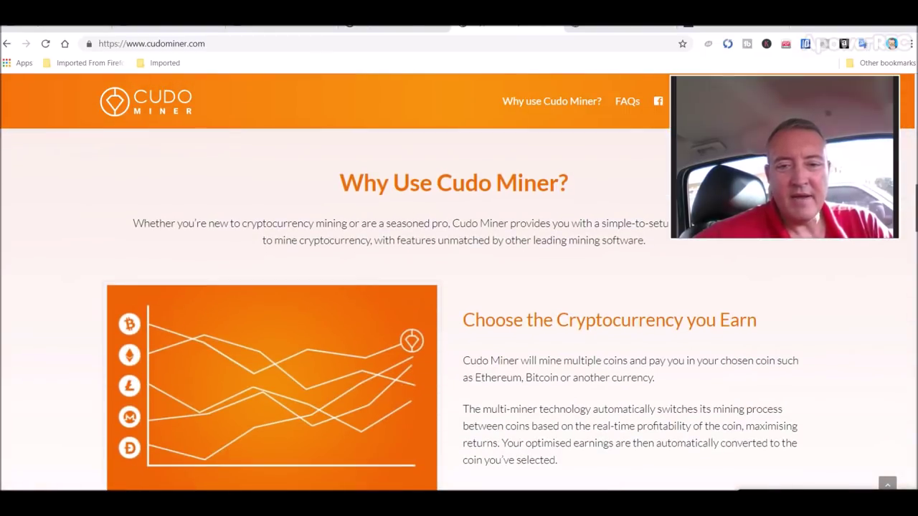
scroll(653, 304, down, 1)
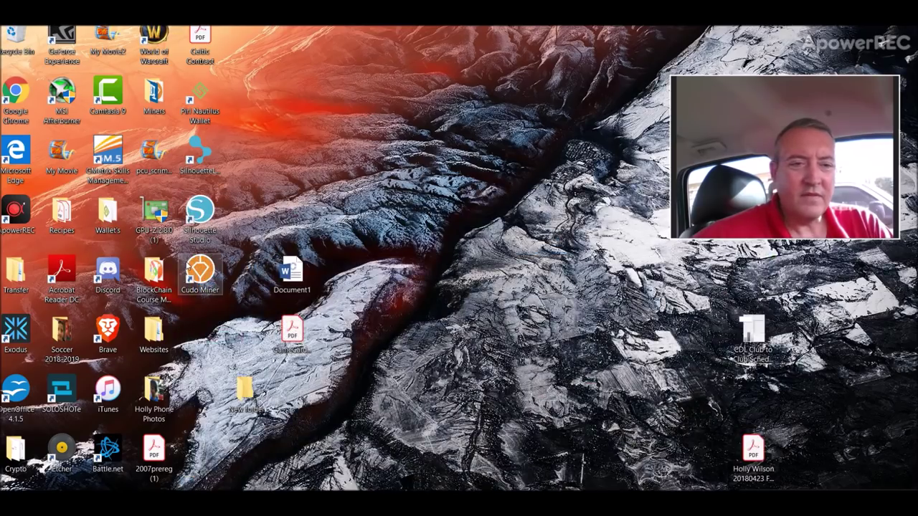
double_click(200, 272)
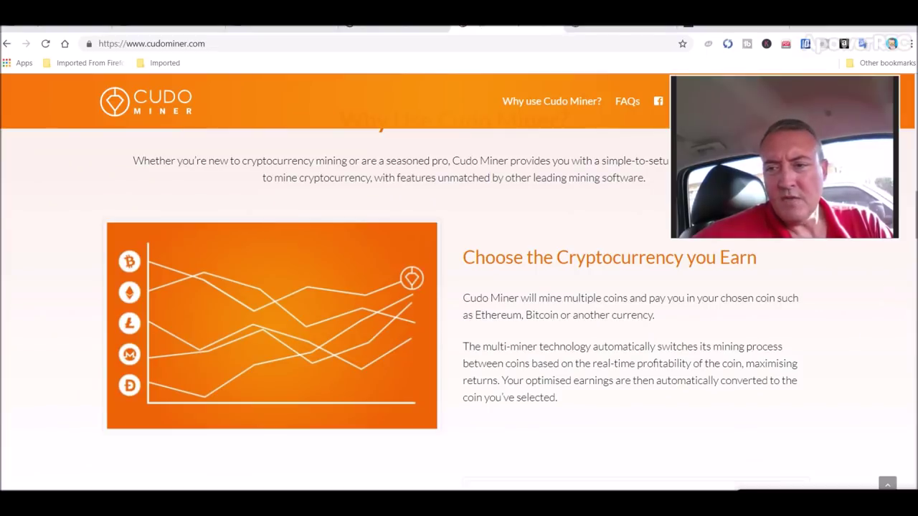
scroll(380, 310, up, 6)
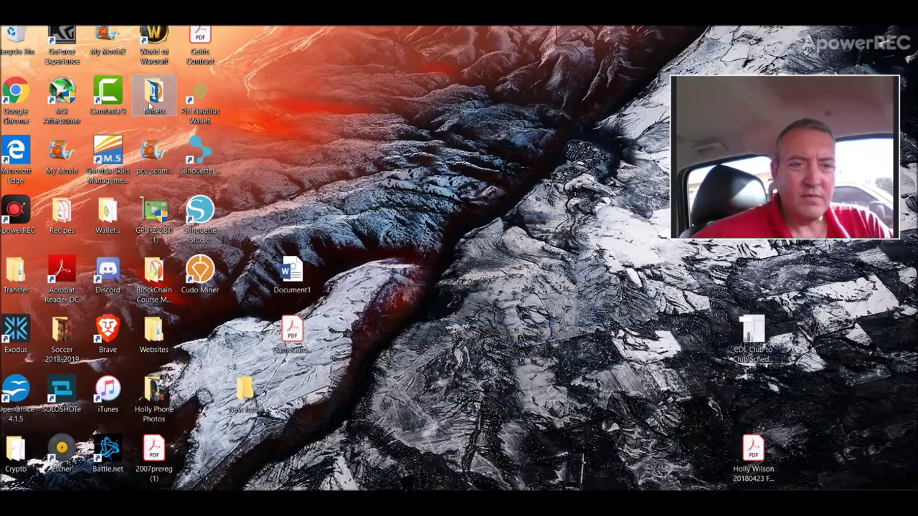
double_click(154, 93)
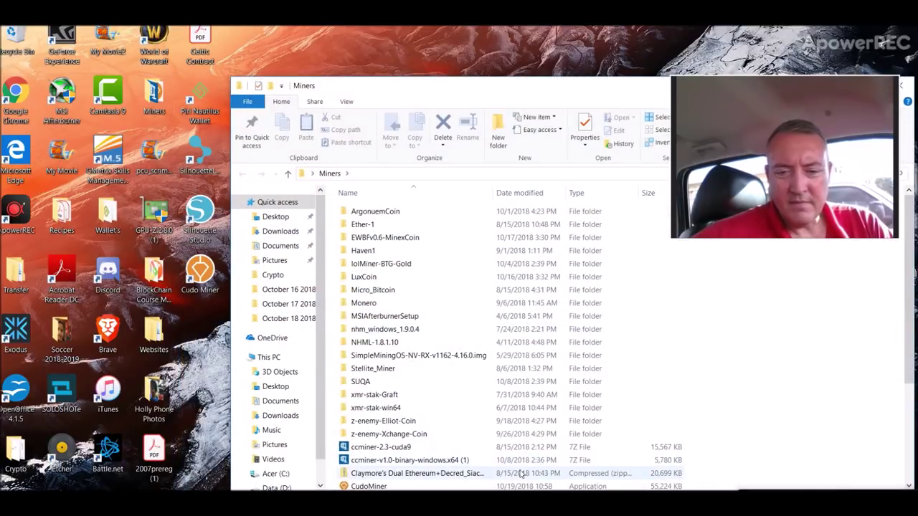
- Launch Cudo Miner from its desktop shortcut, opening the 13,945-satoshi dashboard
drag(903, 287, 902, 381)
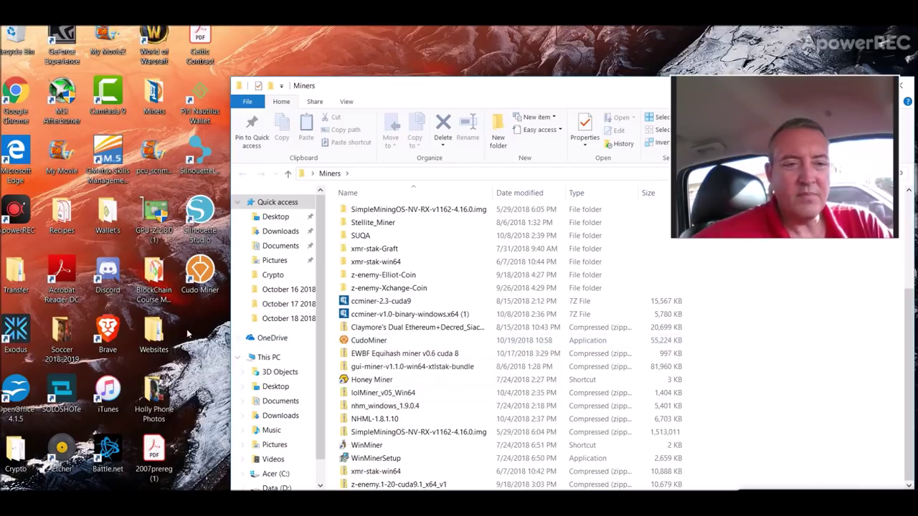
click(200, 279)
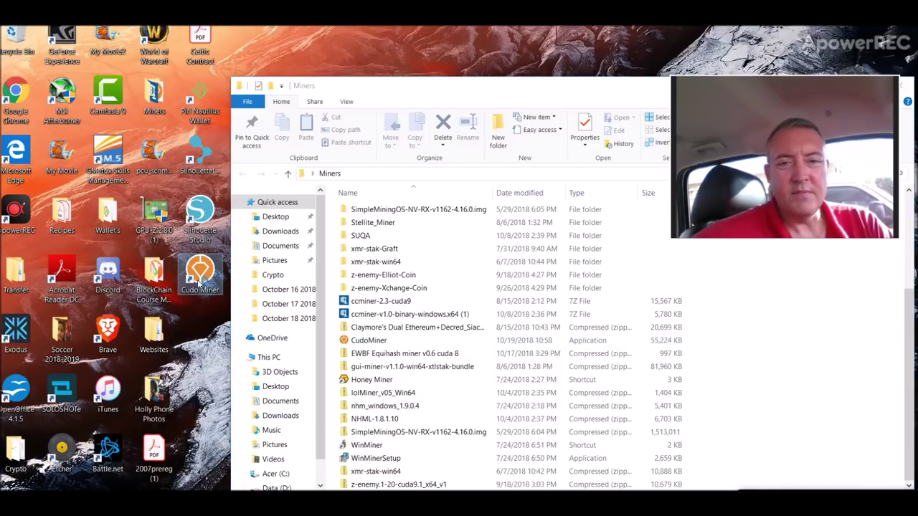
double_click(200, 280)
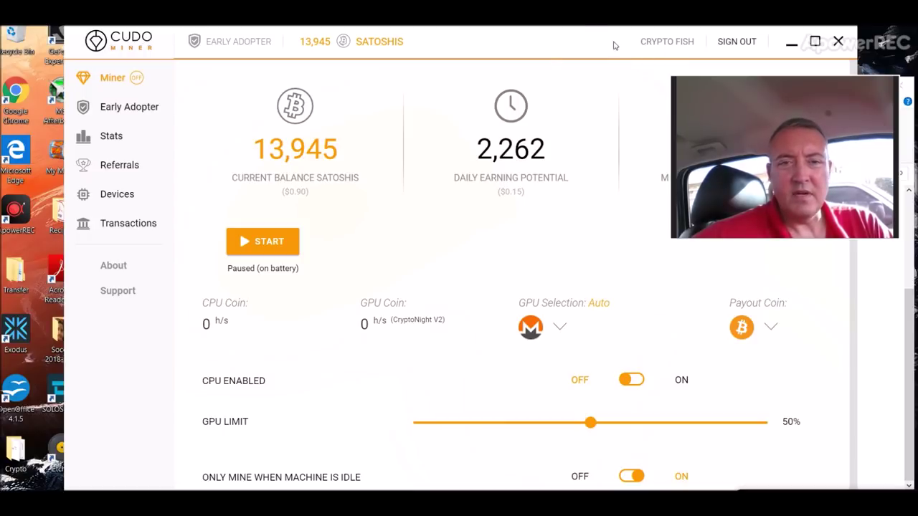
- Start mining Monero on the GPU, review the GPU coin list, and confirm the 50% GPU limit
click(267, 244)
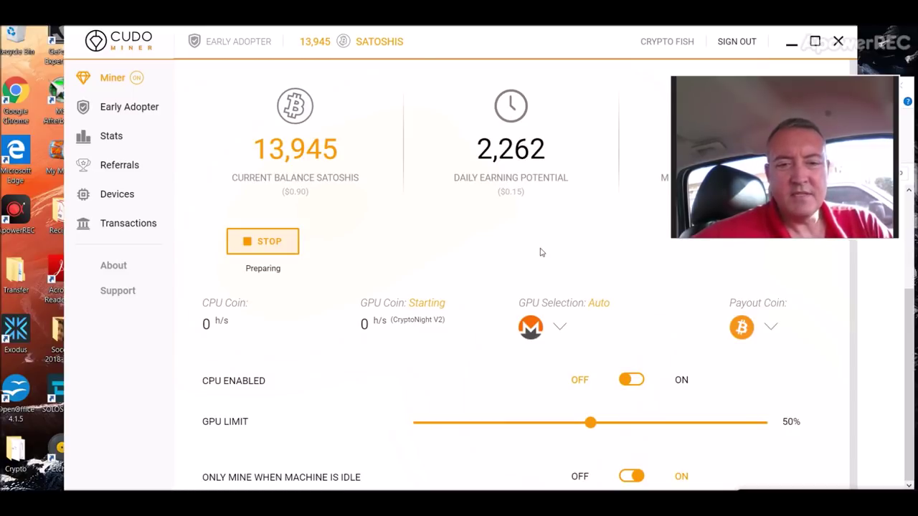
click(562, 329)
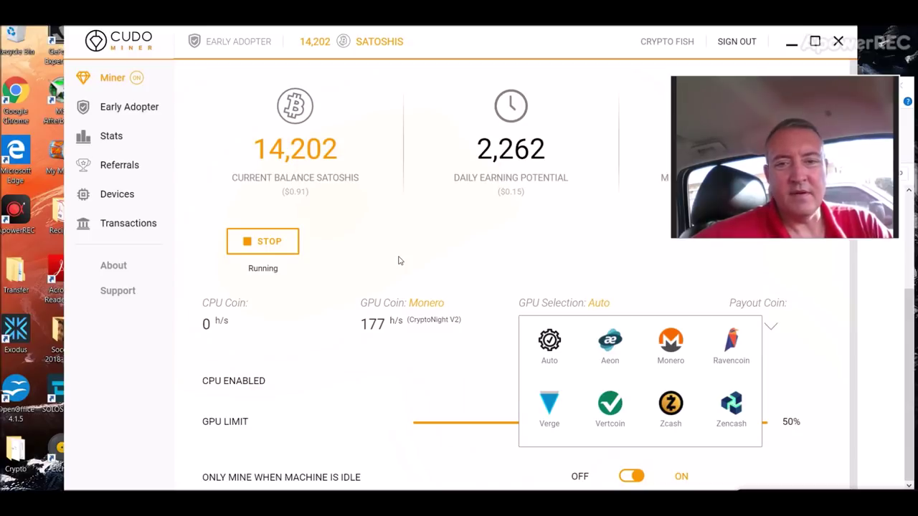
click(485, 252)
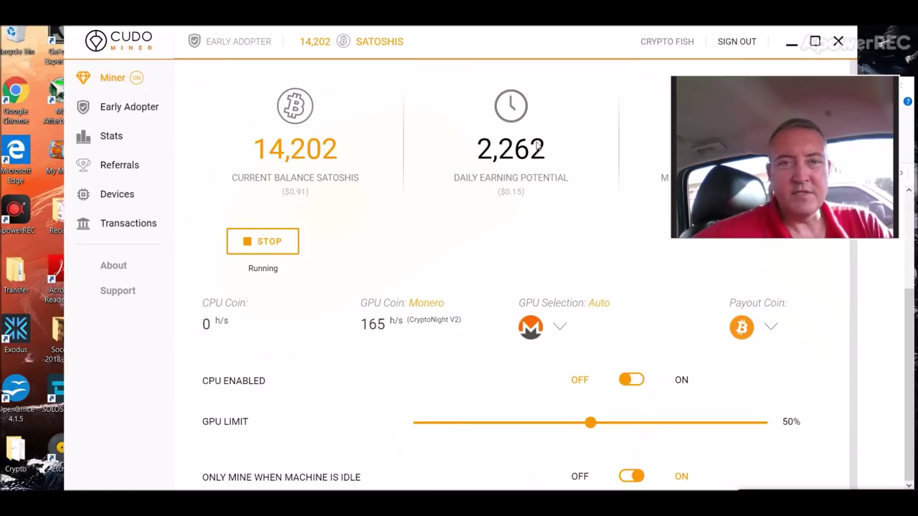
drag(485, 45, 475, 35)
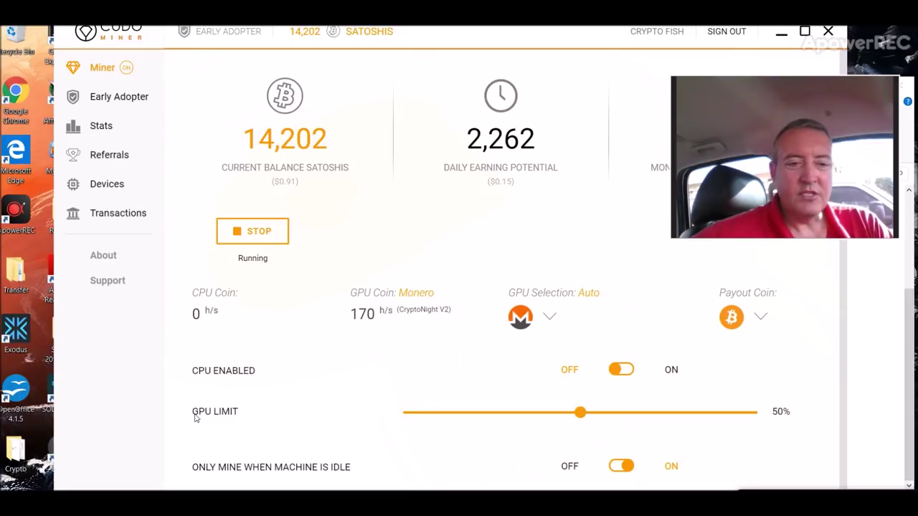
click(582, 416)
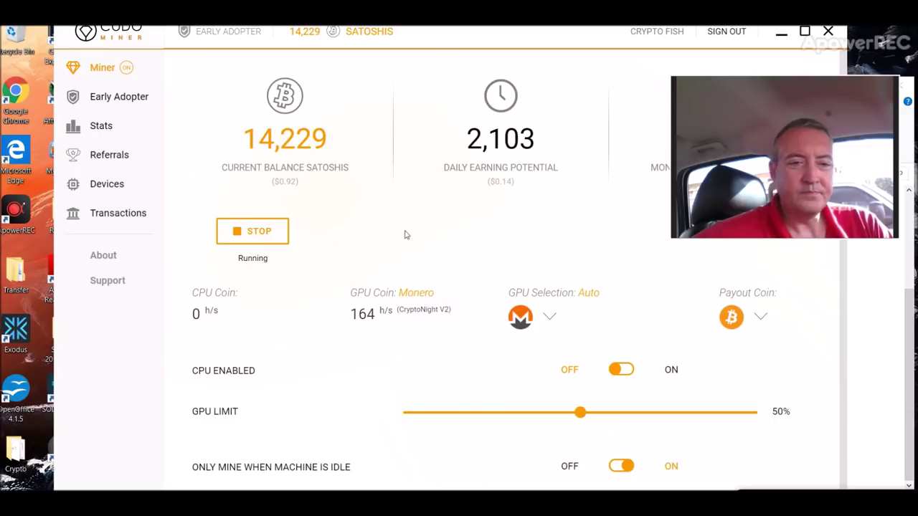
- Browse the mining statistics page, then open Referrals showing the 10,000-satoshi reward and 10%/5% tiers
click(97, 125)
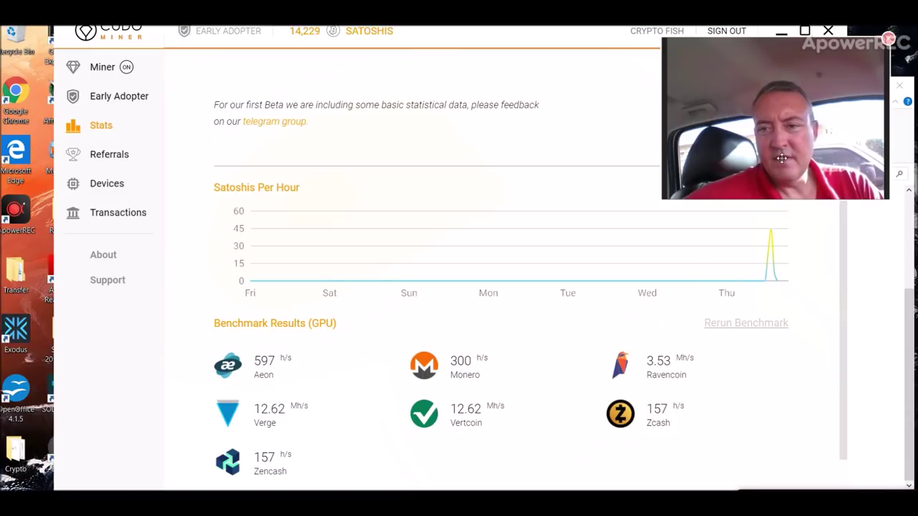
drag(787, 190, 786, 204)
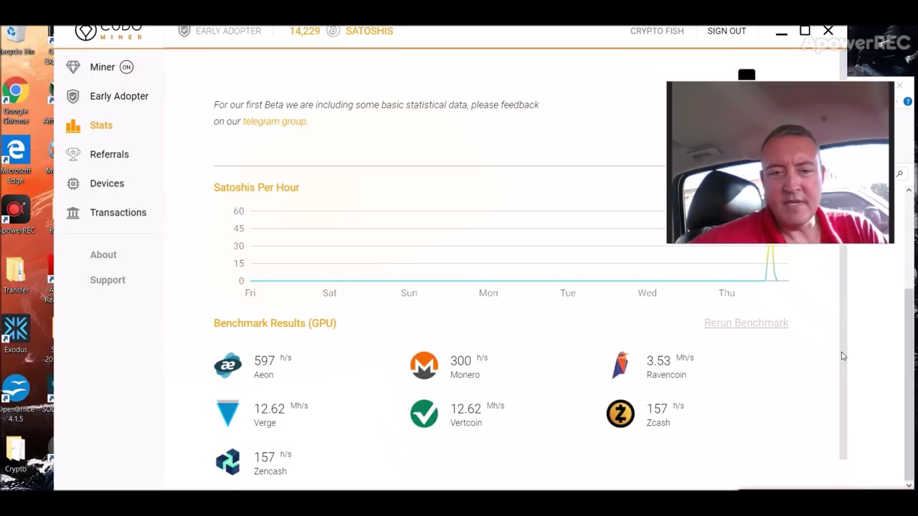
scroll(842, 372, down, 1)
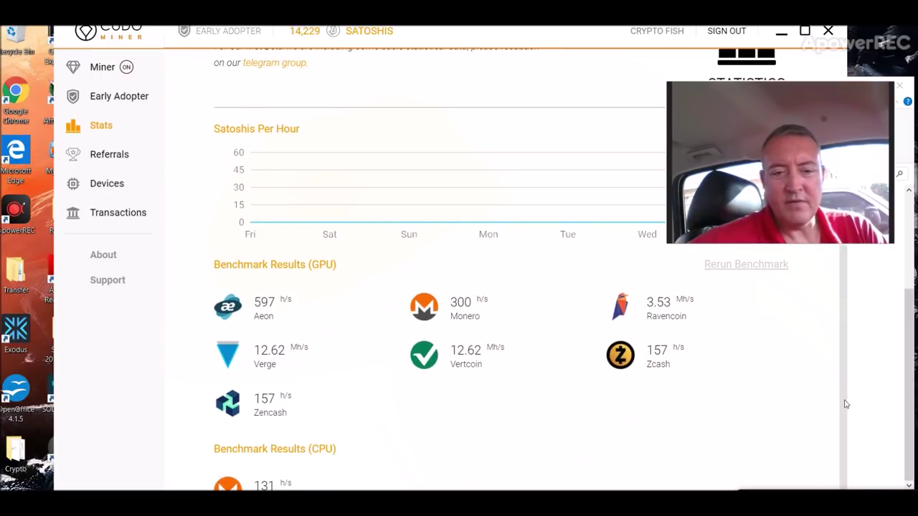
scroll(844, 409, down, 1)
scroll(844, 445, down, 1)
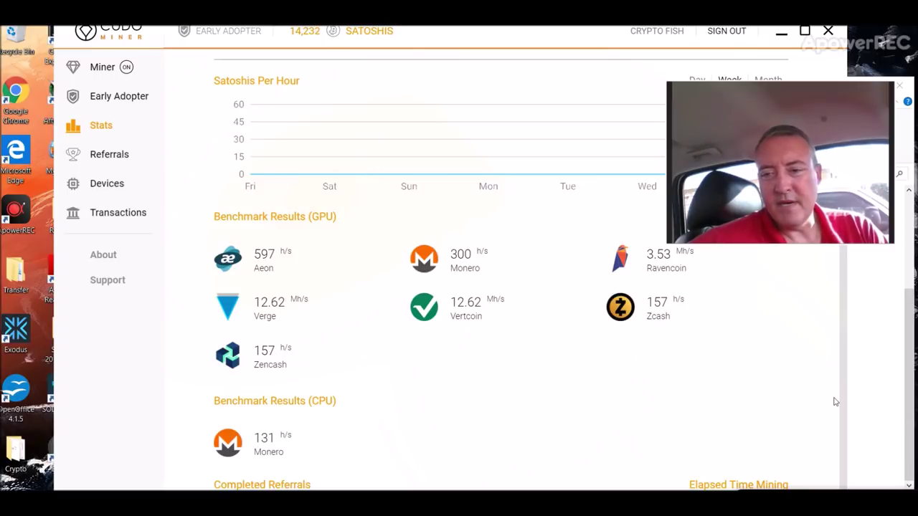
scroll(843, 351, up, 2)
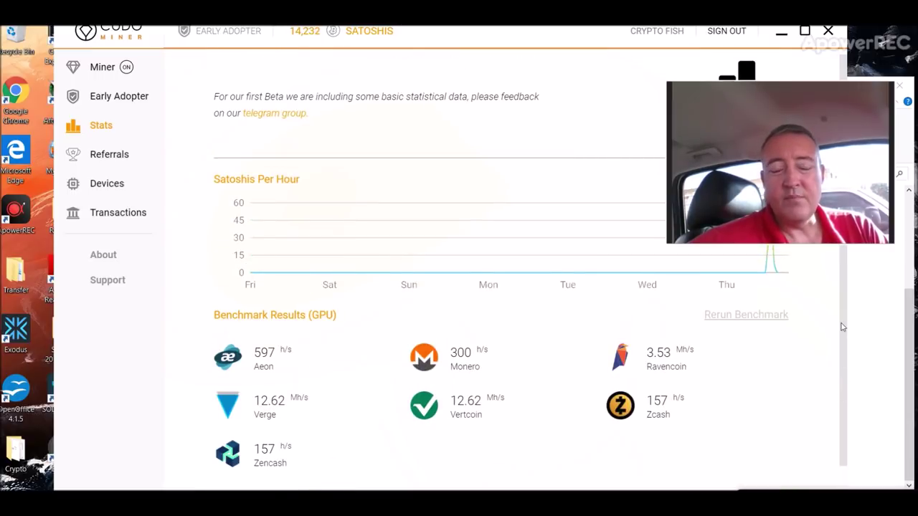
scroll(842, 315, up, 1)
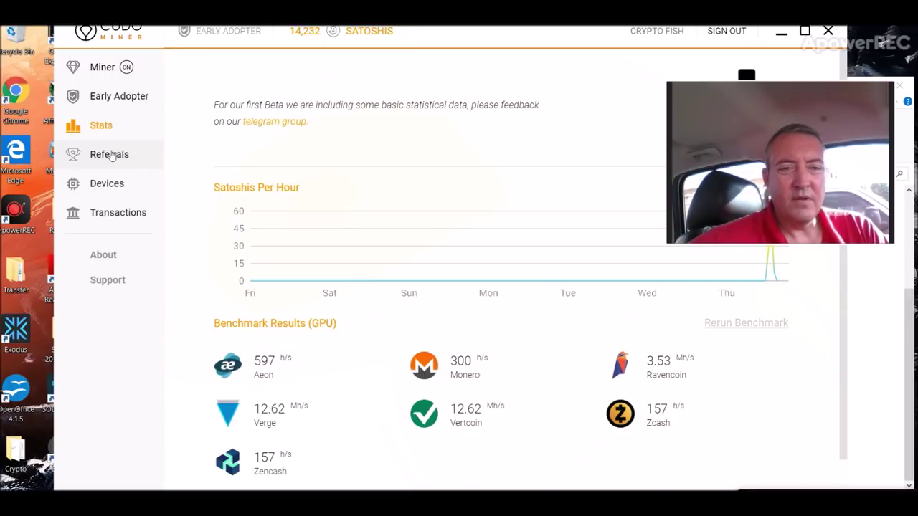
click(111, 155)
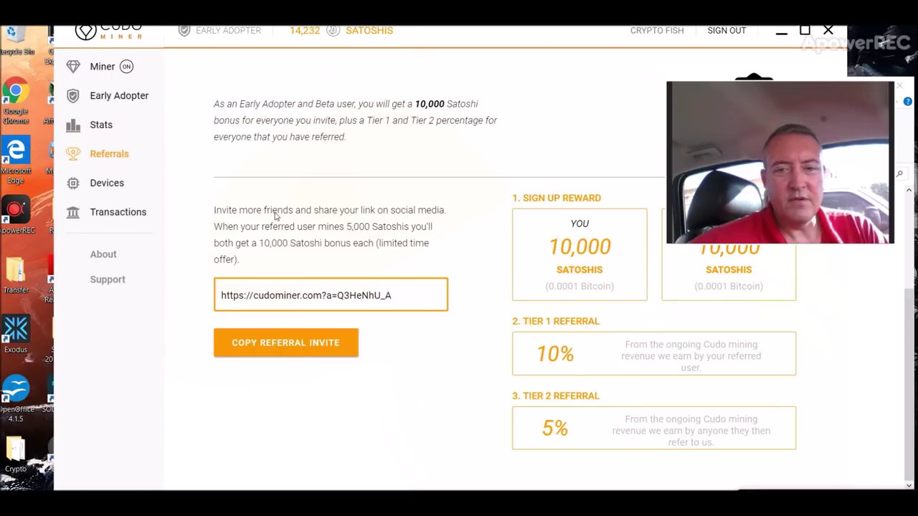
- View the console's mining devices list, then the dashboard with the 14,223-satoshi balance
click(106, 186)
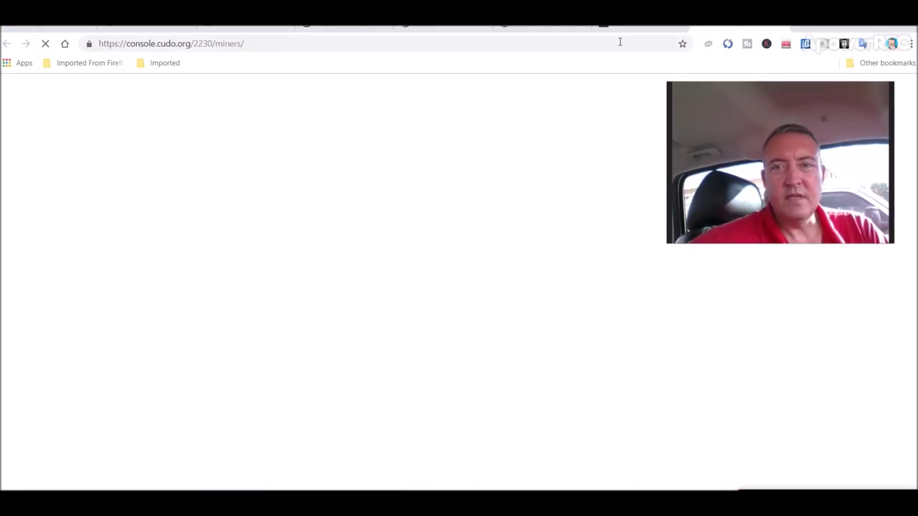
mouse_move(778, 194)
mouse_down()
mouse_move(771, 372)
mouse_move(790, 421)
mouse_up()
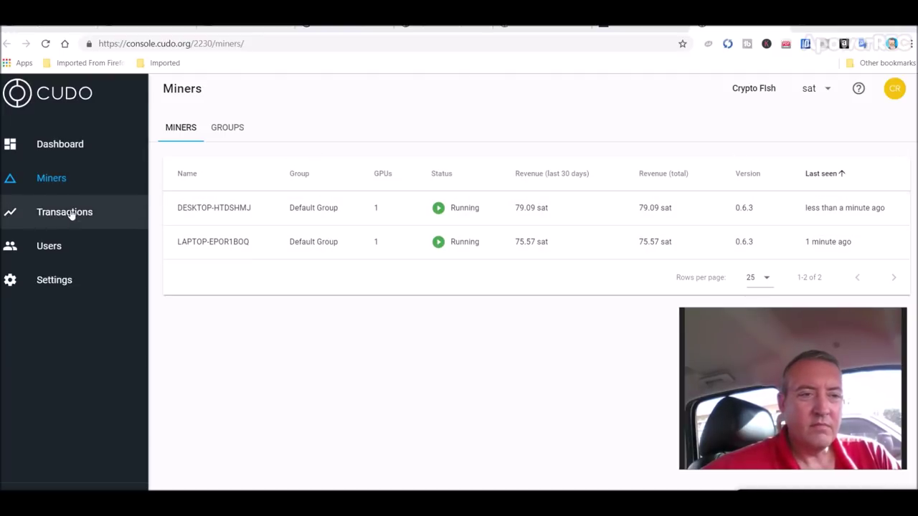
click(64, 149)
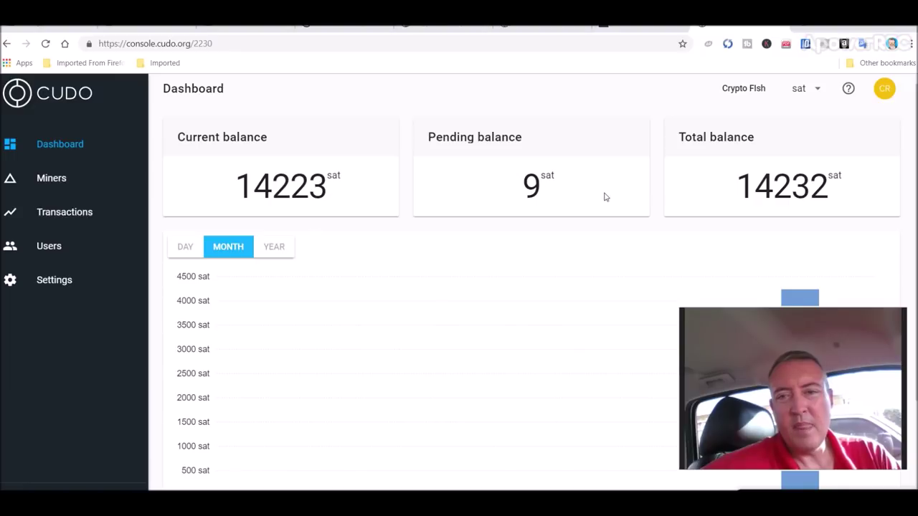
mouse_move(743, 344)
mouse_down()
mouse_move(699, 145)
mouse_move(733, 112)
mouse_up()
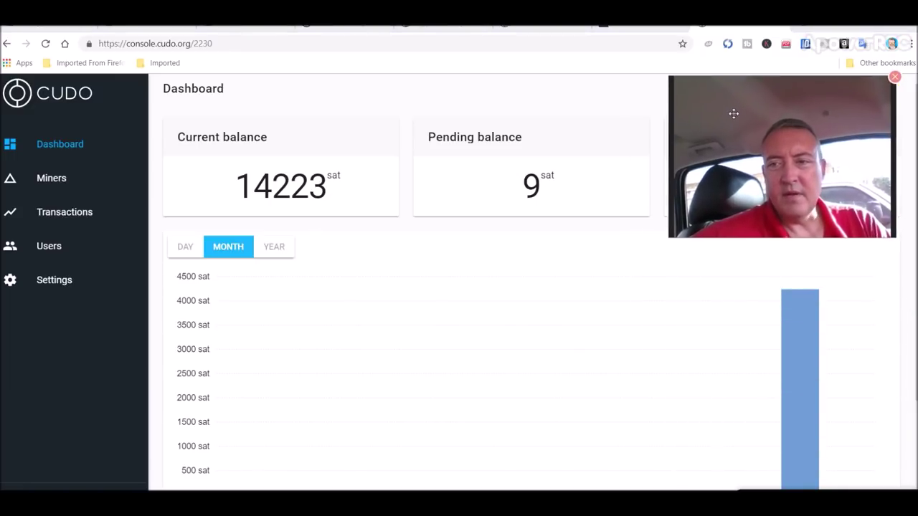
- Show the revenue chart by day, inspect it, and open the account settings
click(185, 248)
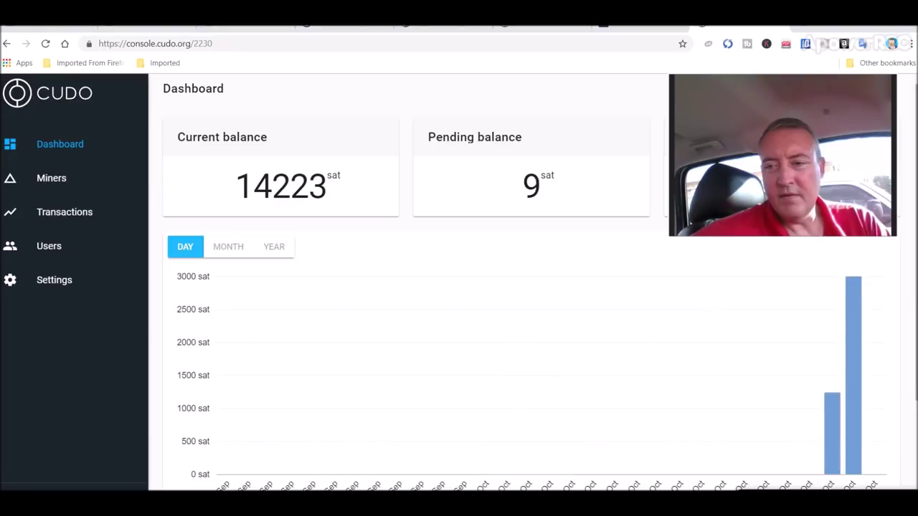
scroll(834, 424, down, 1)
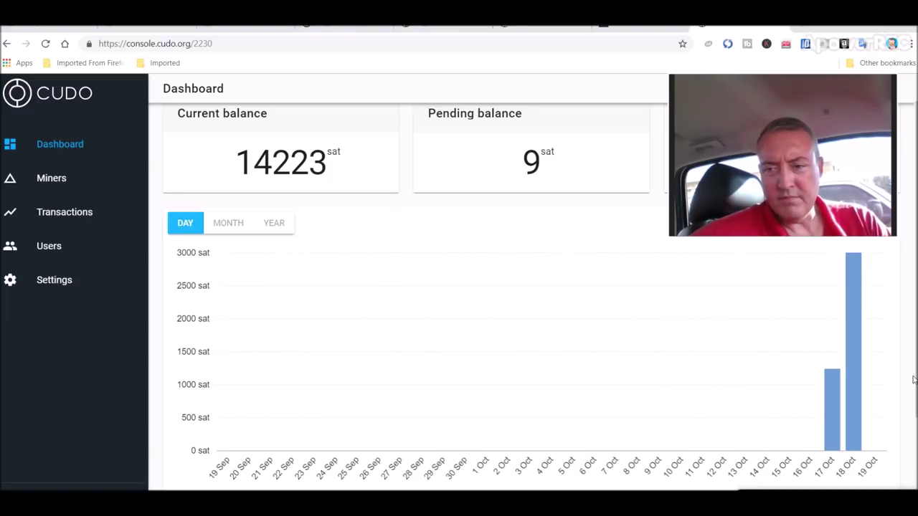
scroll(914, 380, down, 1)
scroll(914, 380, down, 2)
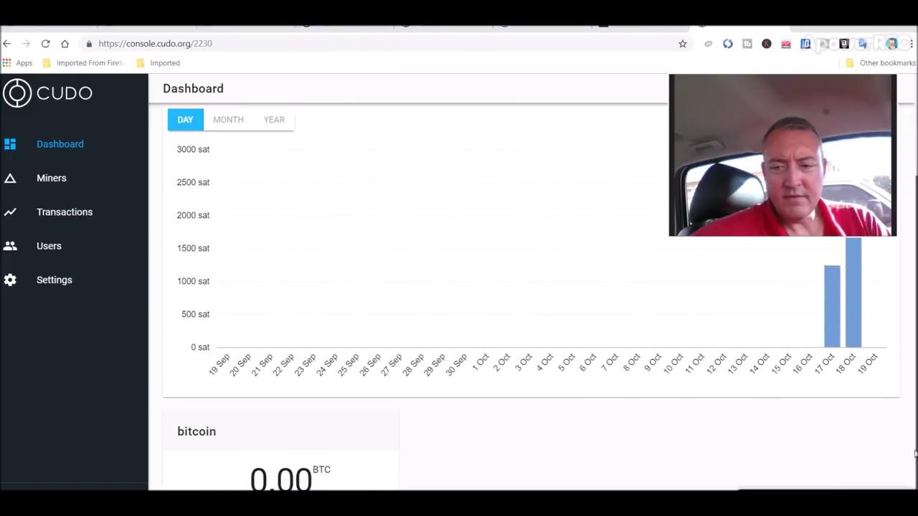
scroll(324, 315, up, 2)
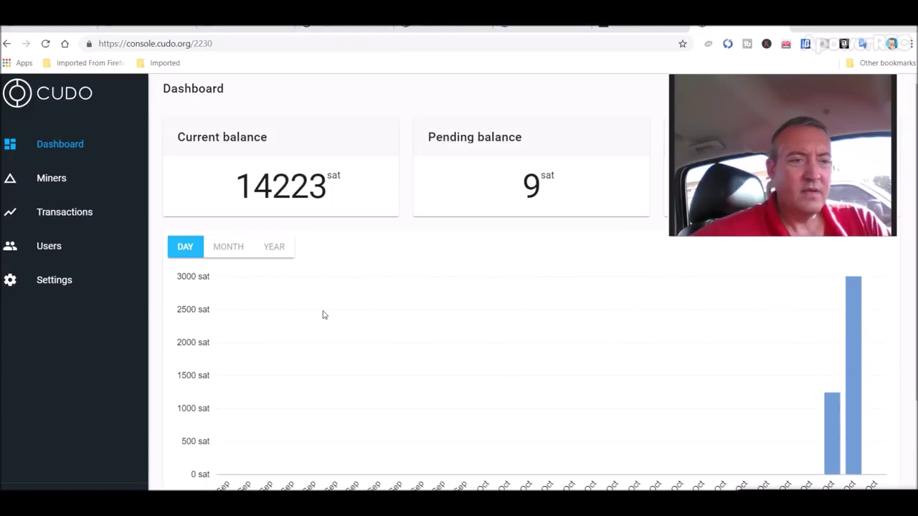
click(57, 280)
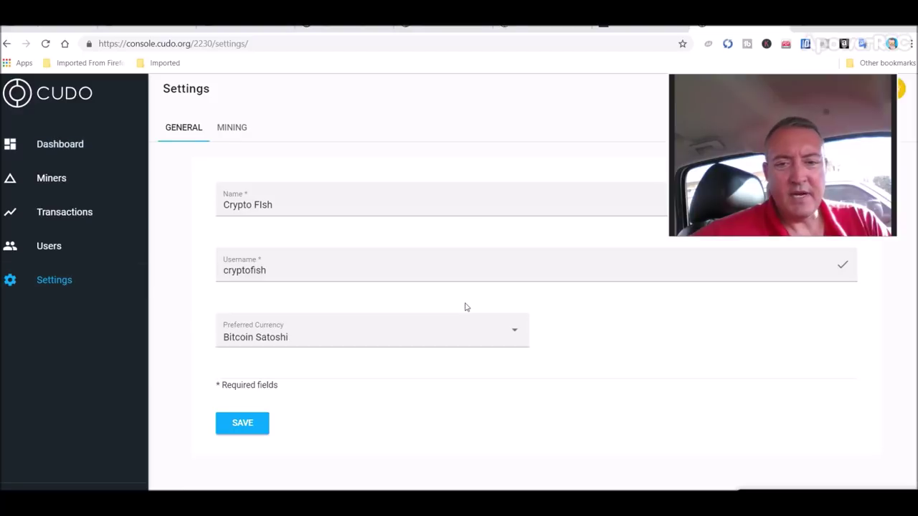
- Keep Bitcoin Satoshi as preferred currency, review Mining and General settings, then return to Cudo Miner
click(514, 332)
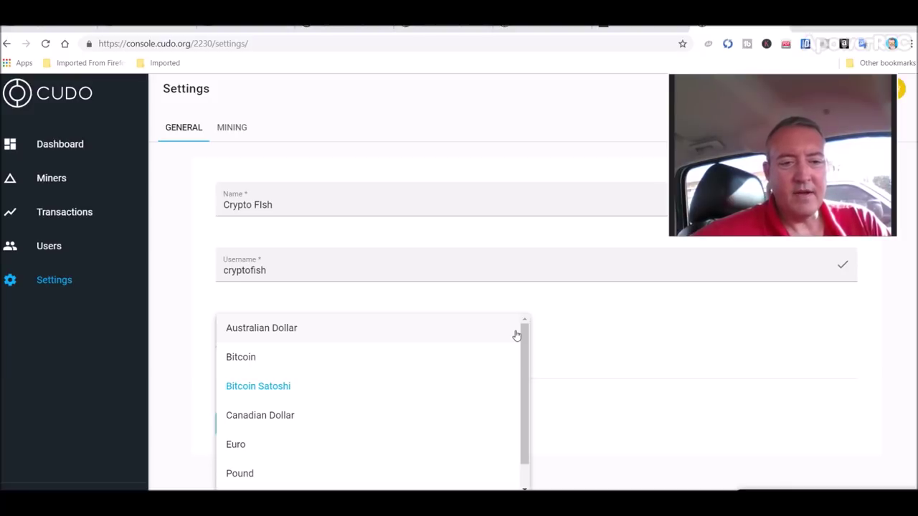
mouse_move(526, 359)
mouse_down()
mouse_move(524, 407)
mouse_move(529, 358)
mouse_up()
click(579, 342)
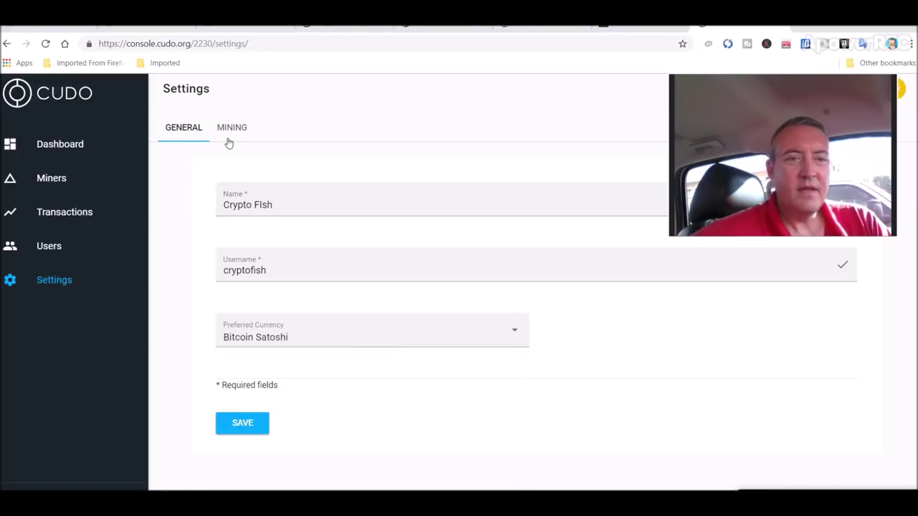
click(229, 140)
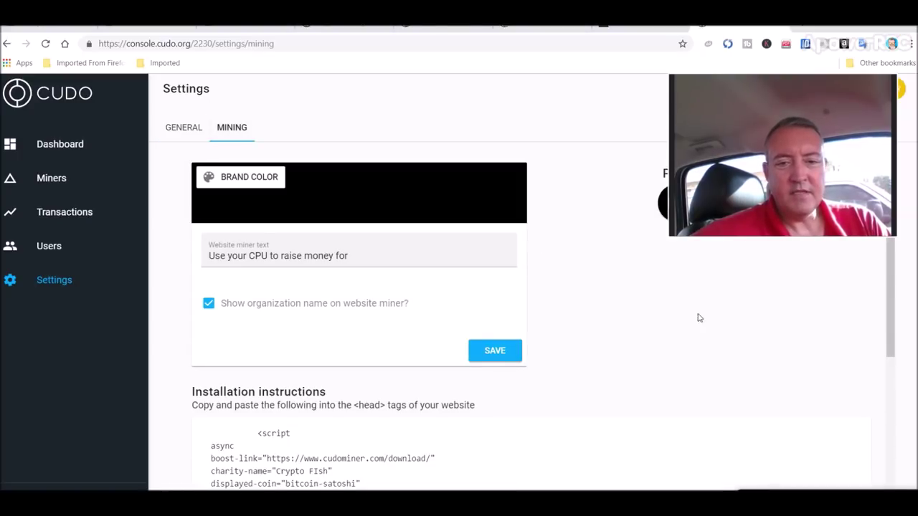
click(180, 130)
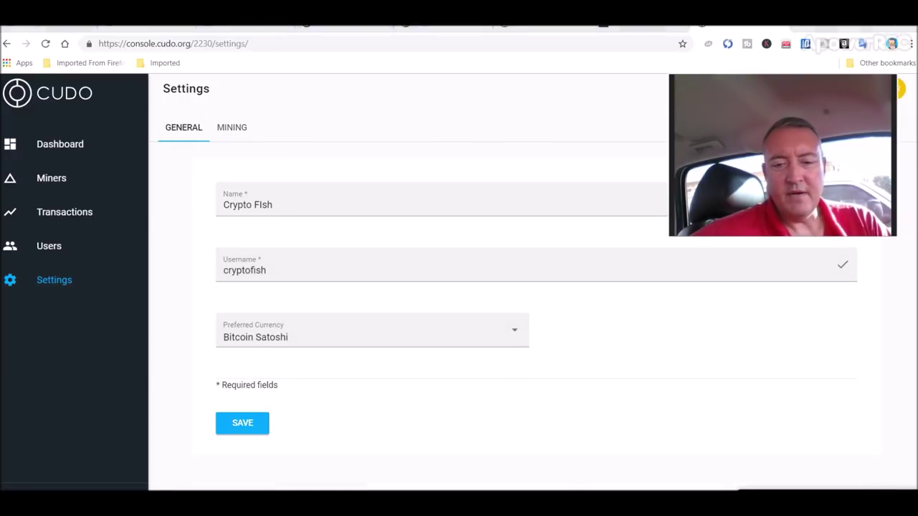
key(alt+Tab)
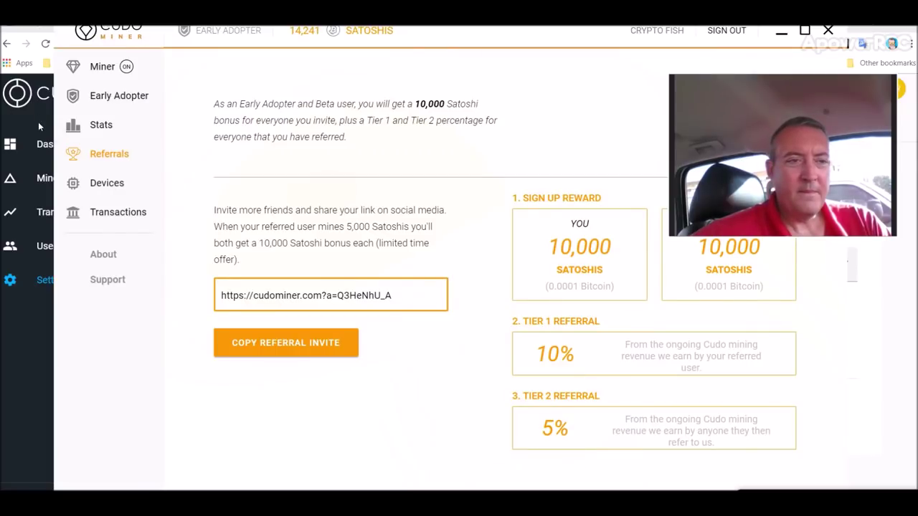
- On the Miner page, review the Payout Coin options, then open Edit Payout Coin in the console
click(103, 67)
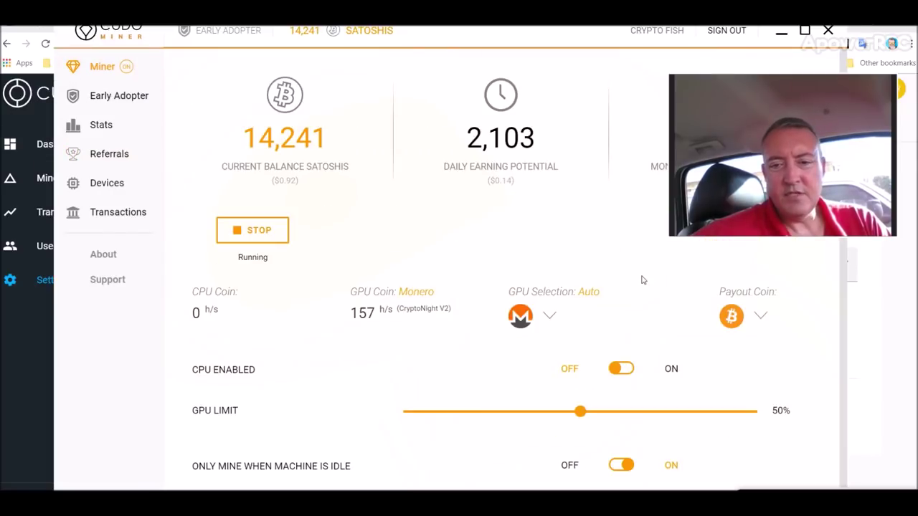
click(762, 320)
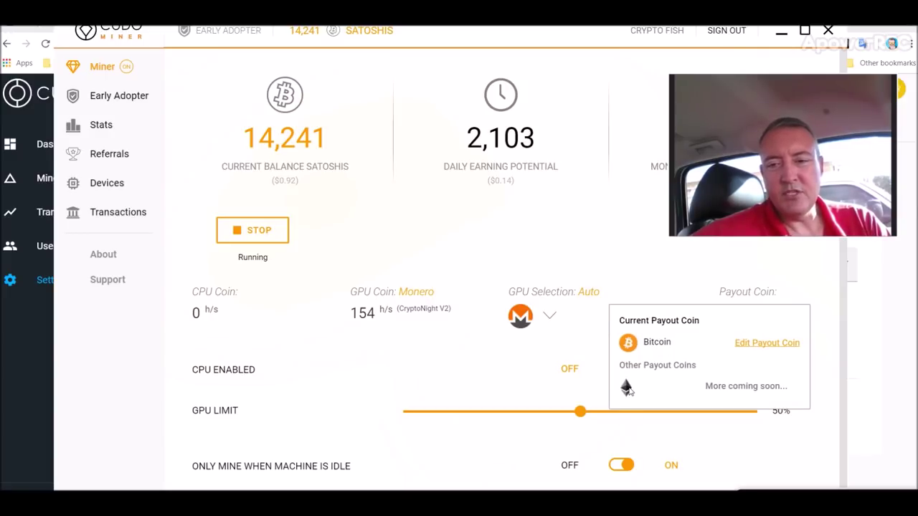
click(626, 387)
click(749, 313)
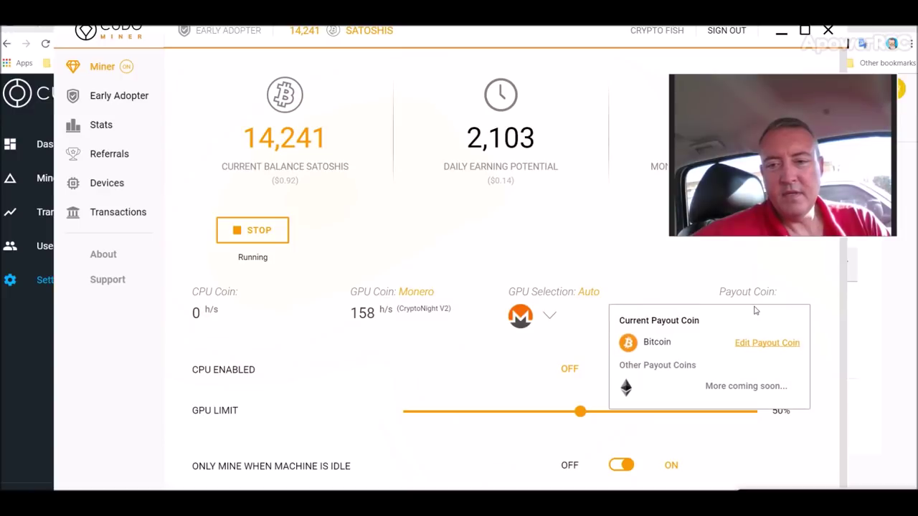
click(766, 343)
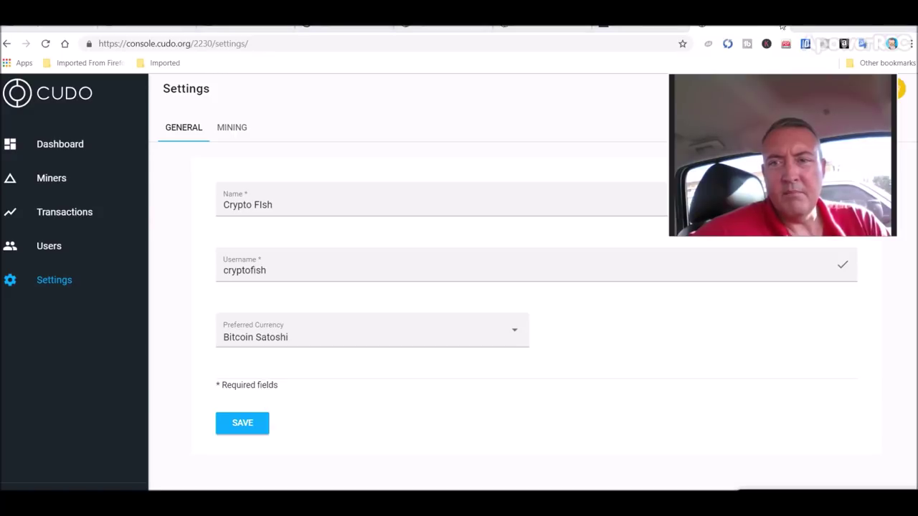
- Bring Cudo Miner forward to check the 14,245-satoshi balance, then minimize it
click(689, 21)
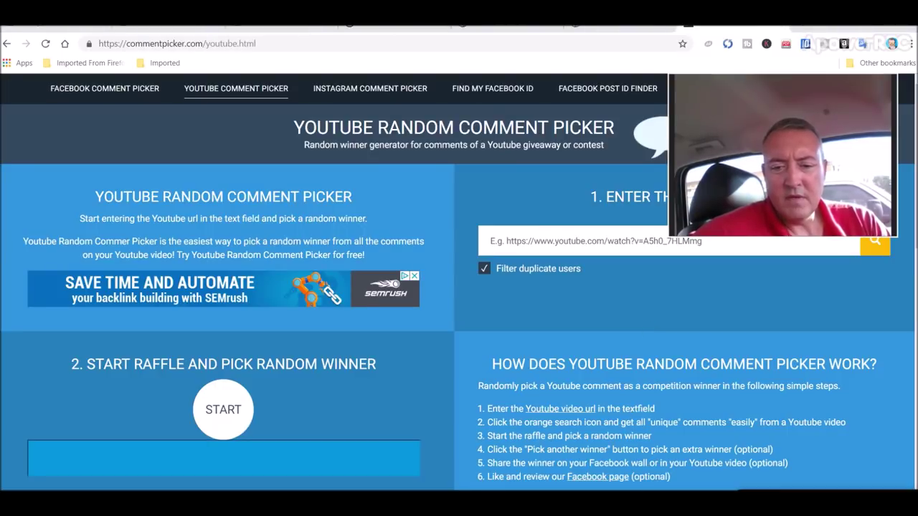
key(alt+Tab)
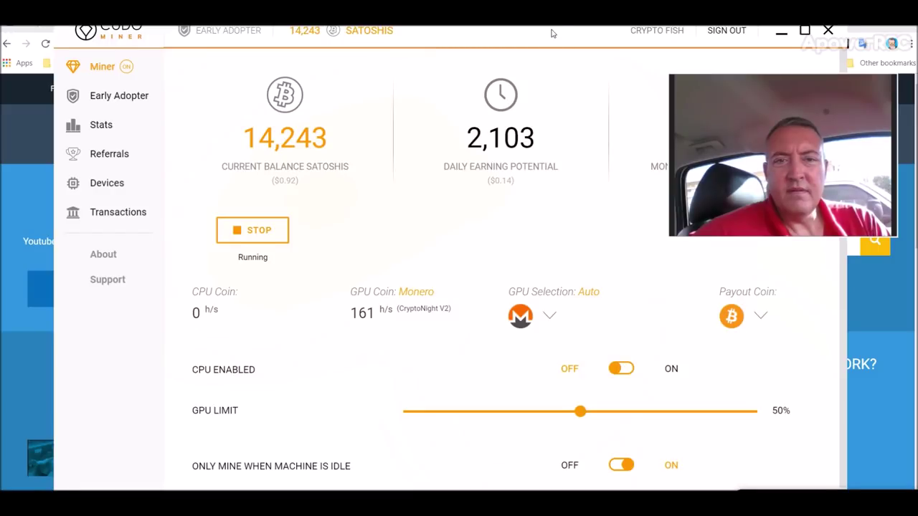
drag(551, 33, 541, 37)
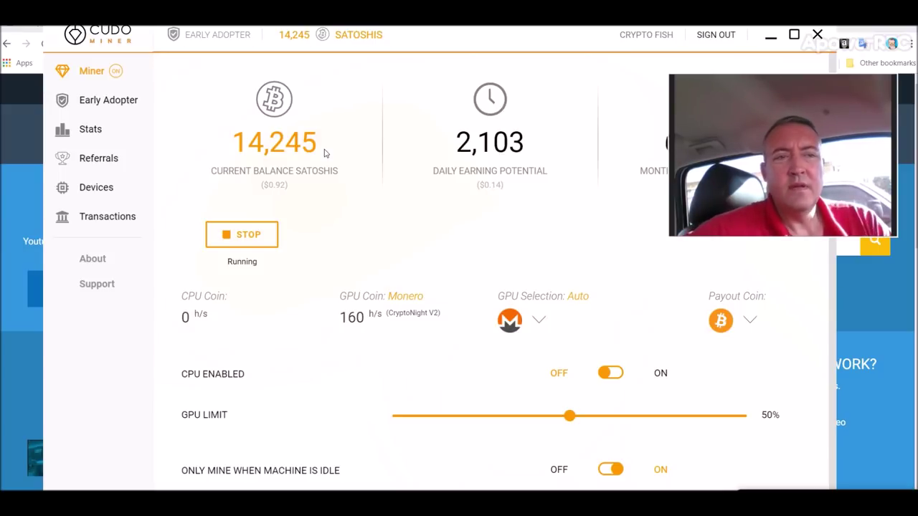
click(770, 34)
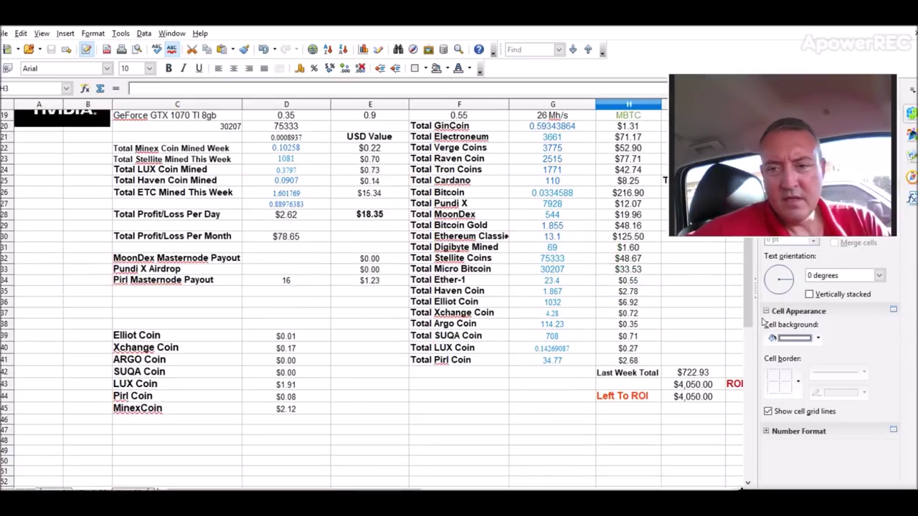
- Scroll through the weekly mining-profit sheet, select cell H2, then bring Cudo Miner forward
drag(748, 315, 745, 208)
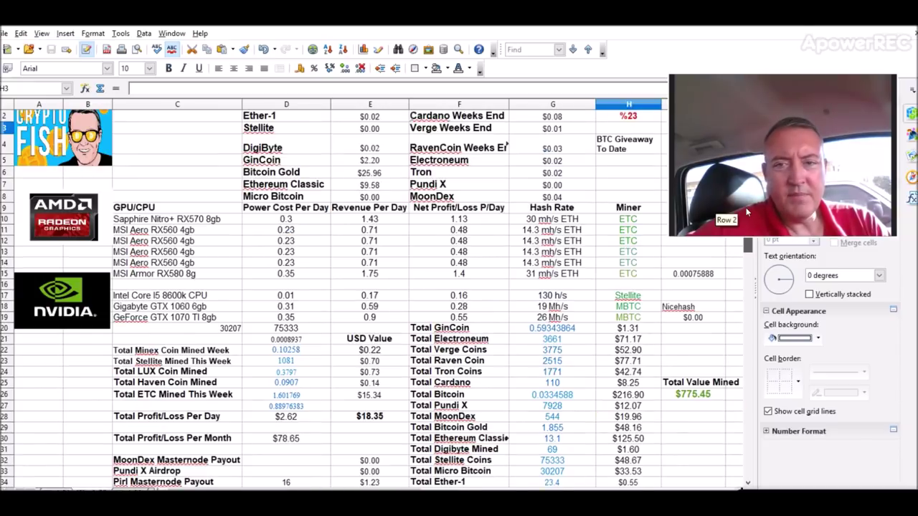
scroll(328, 406, up, 1)
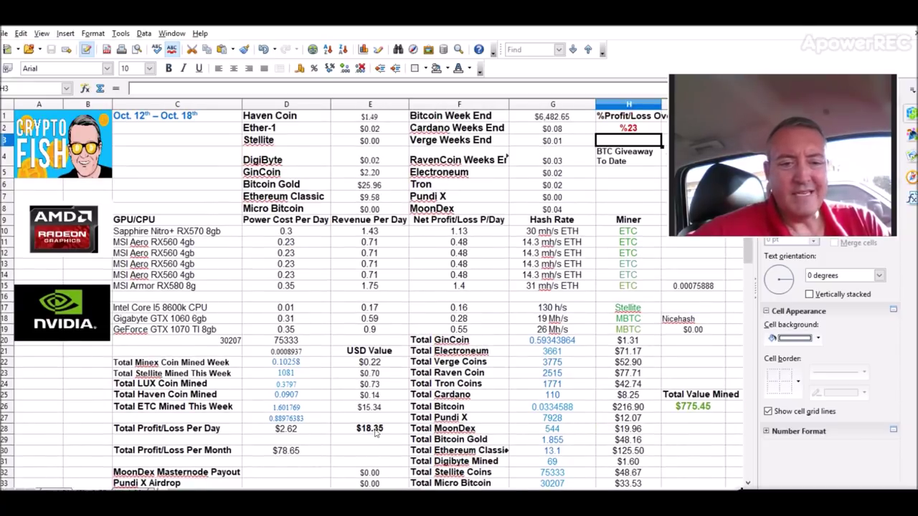
click(619, 133)
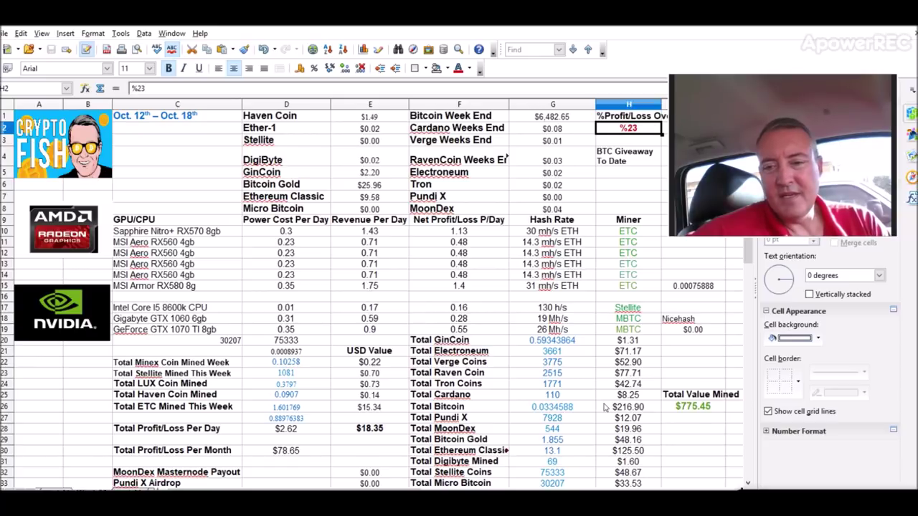
drag(749, 253, 750, 298)
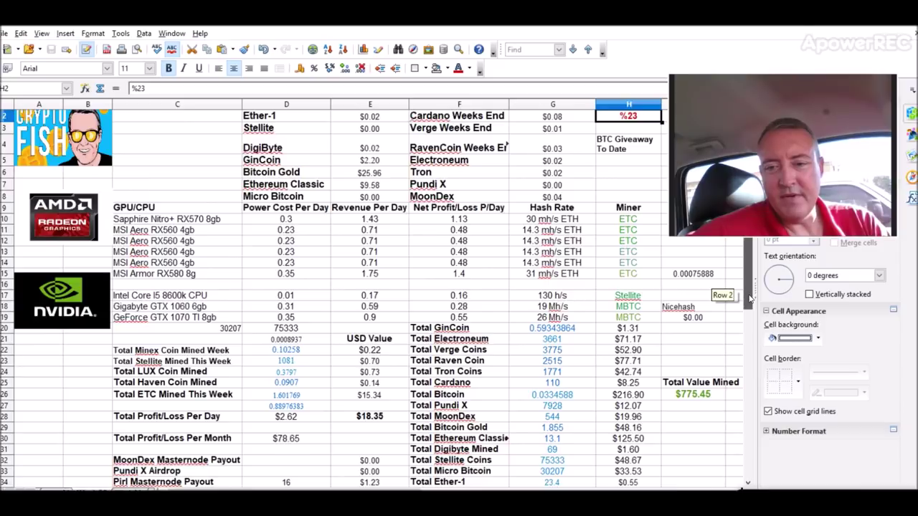
drag(750, 298, 750, 314)
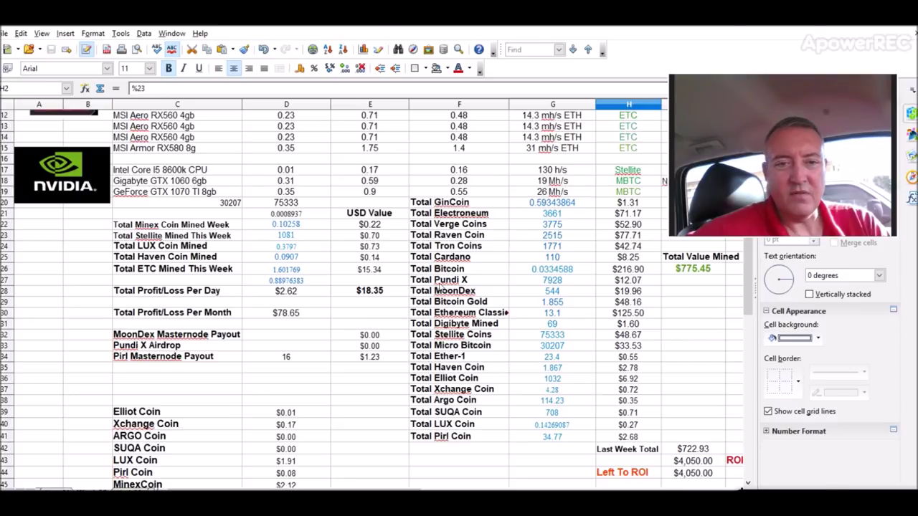
key(alt+Tab)
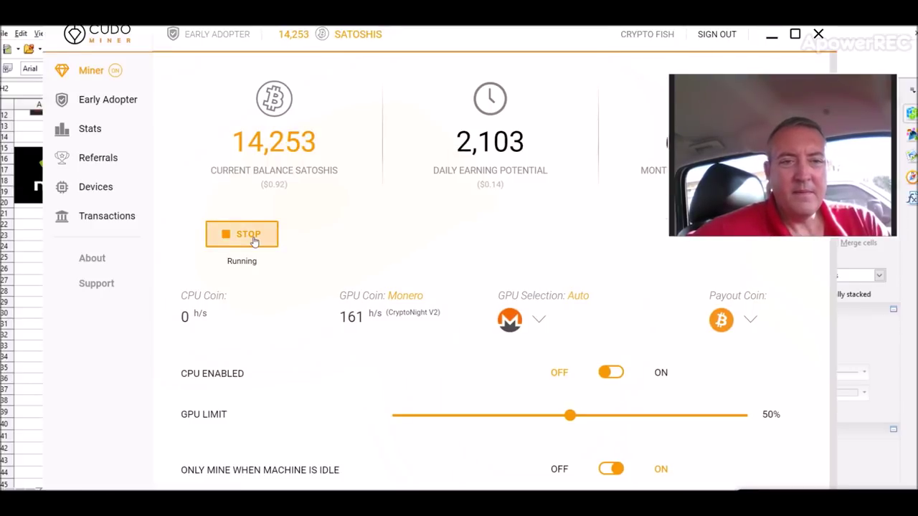
- Pause mining at 14,253 satoshis and close the Cudo Miner window
click(253, 240)
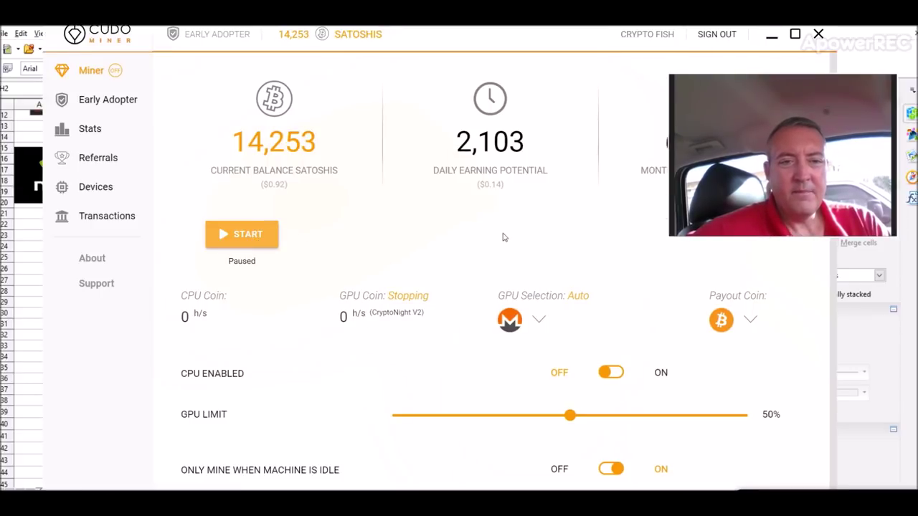
click(818, 34)
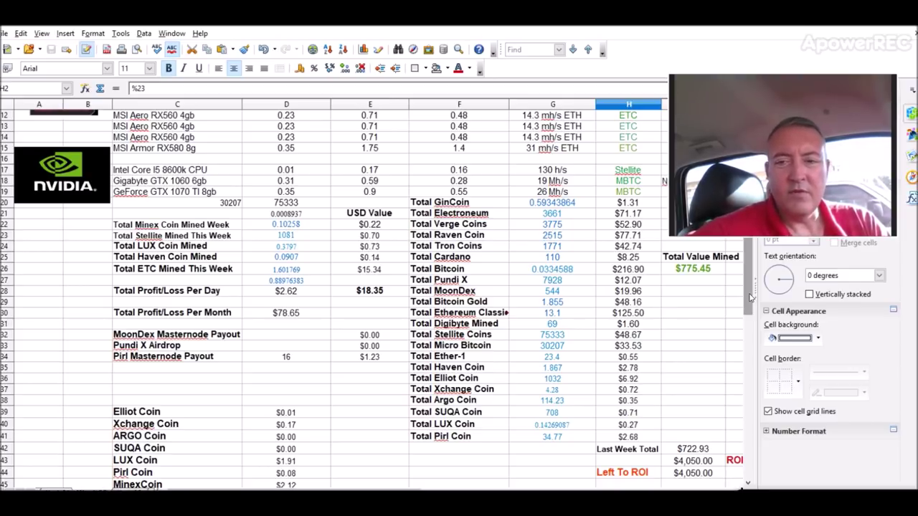
- Move to the Oct 19th–25th sheet, which shows $785.03 total mined and 69 DigiByte
drag(750, 296, 750, 251)
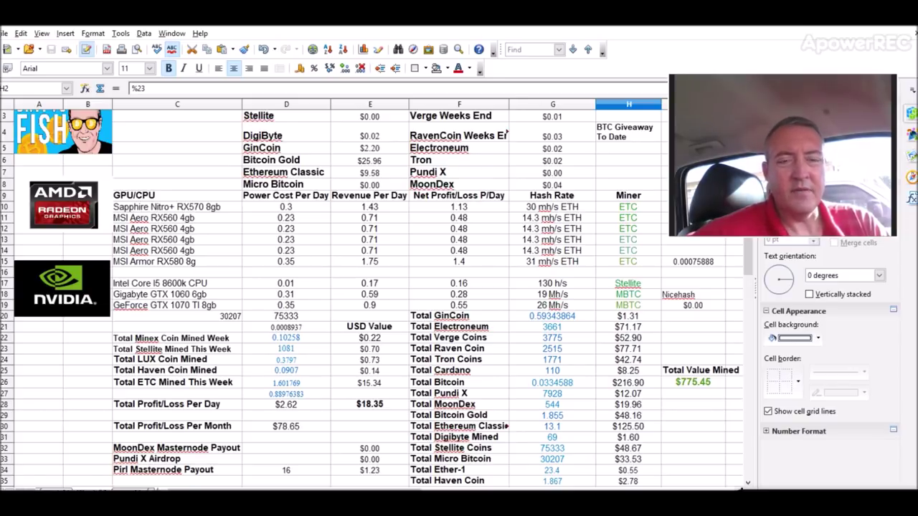
key(ctrl+Page_Down)
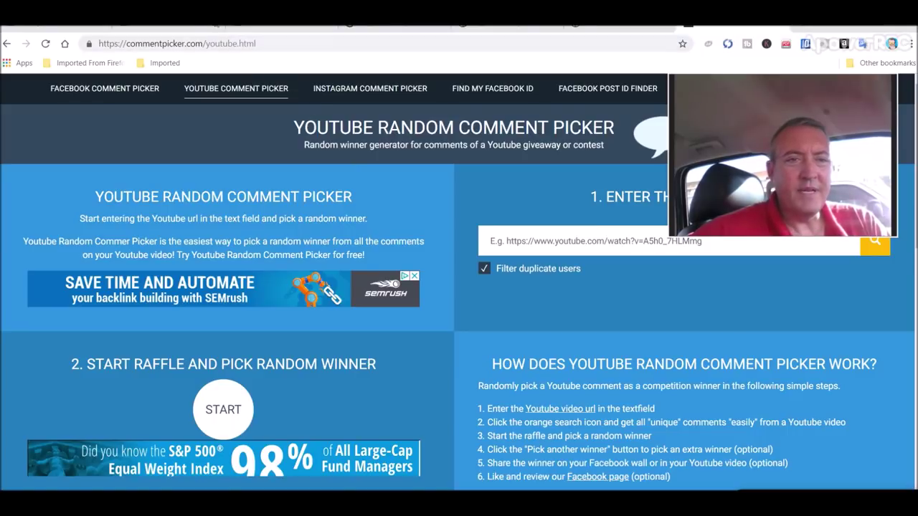
- Load the MinexCoin Review video's URL into Comment Picker, fetching 512 unique commenters
click(181, 28)
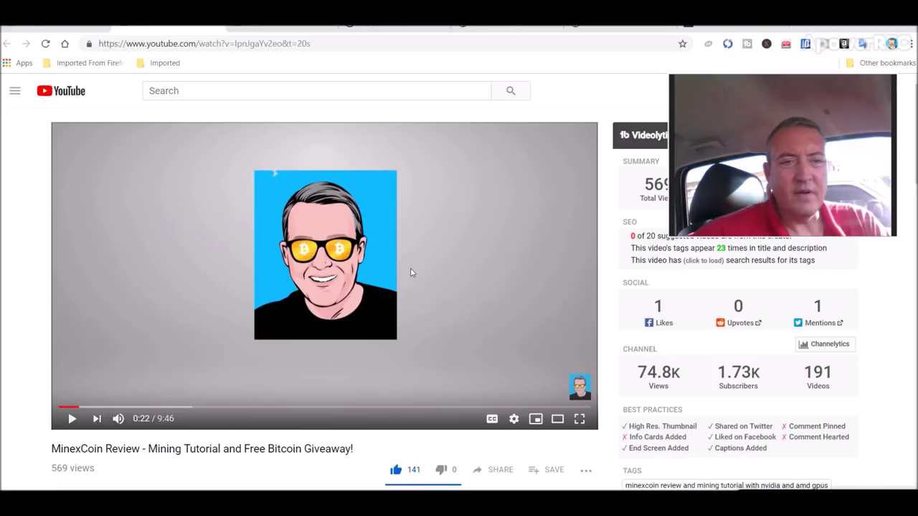
drag(283, 43, 89, 45)
key(ctrl+c)
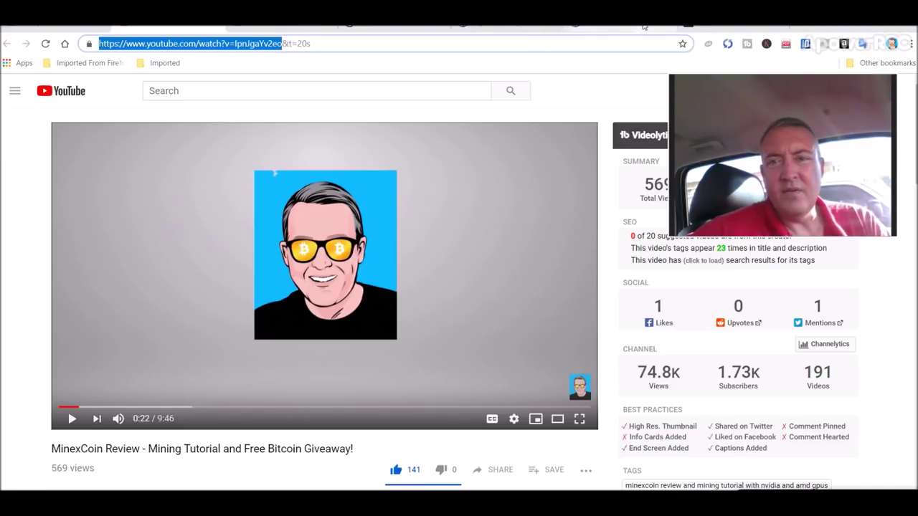
click(824, 43)
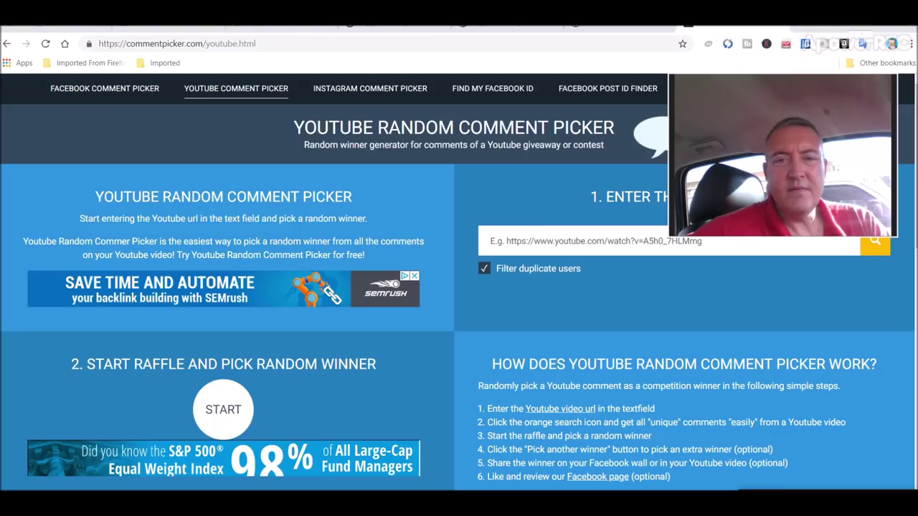
click(582, 241)
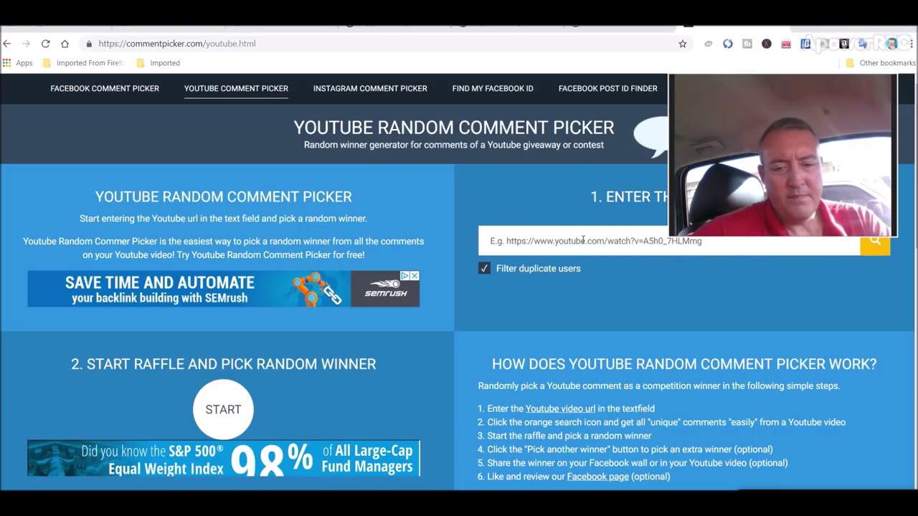
key(ctrl+v)
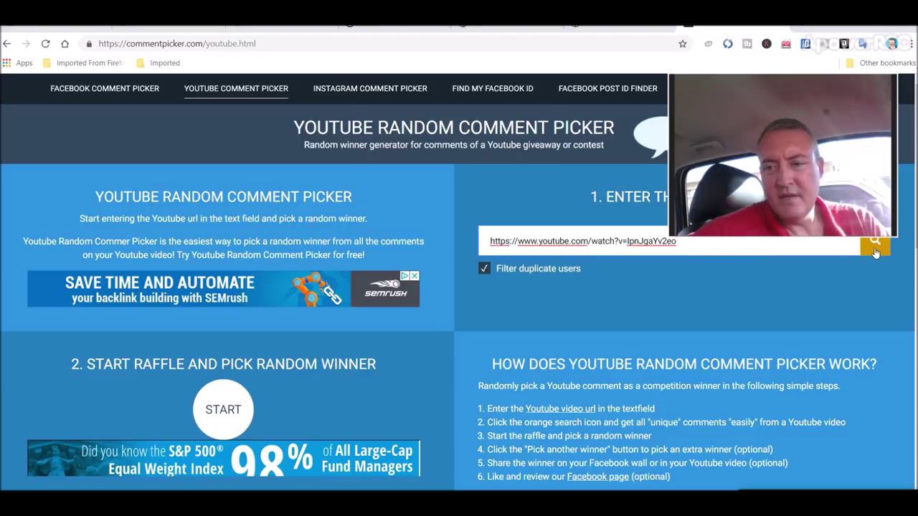
click(875, 252)
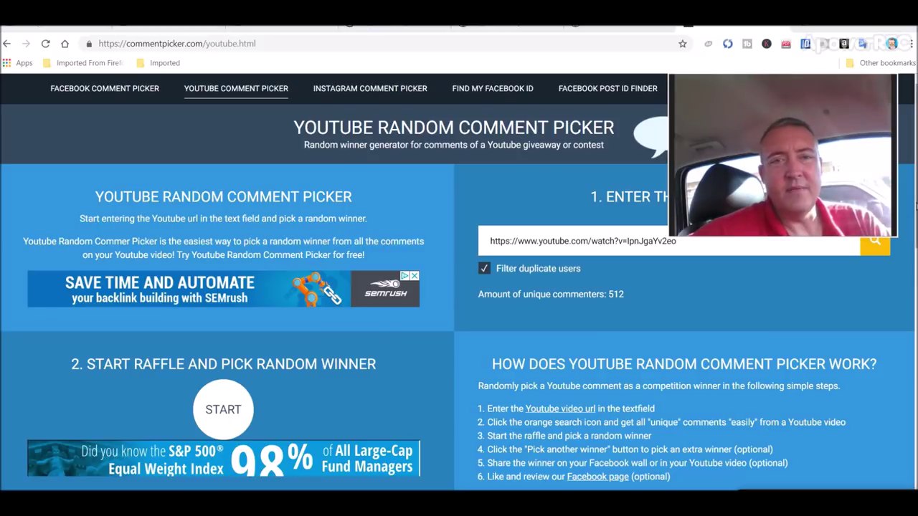
- Draw a random raffle winner and select the Bitcoin address in their comment
drag(915, 206, 915, 252)
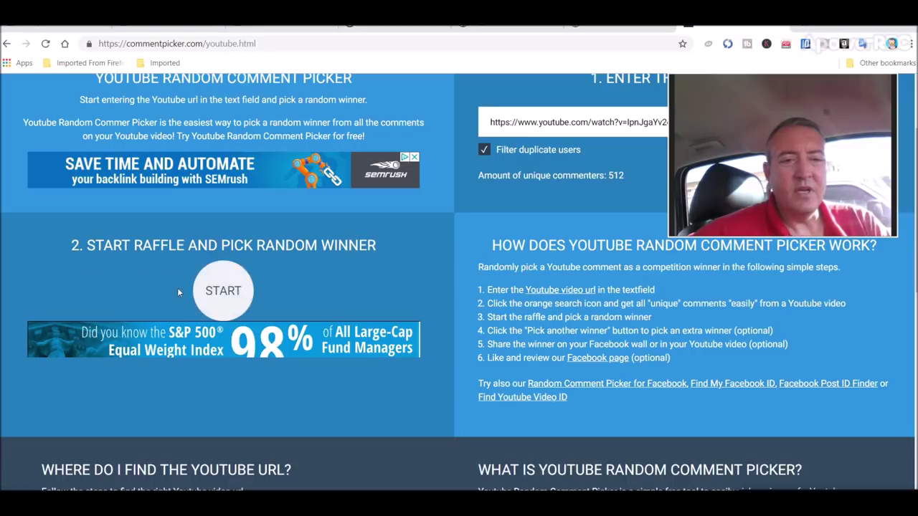
click(223, 294)
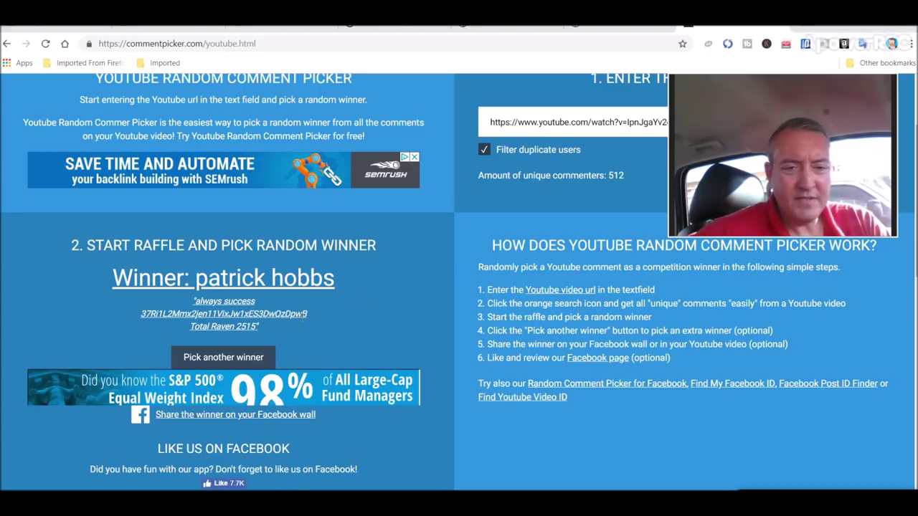
mouse_move(284, 314)
mouse_down()
mouse_move(176, 313)
mouse_move(147, 300)
mouse_up()
key(ctrl+c)
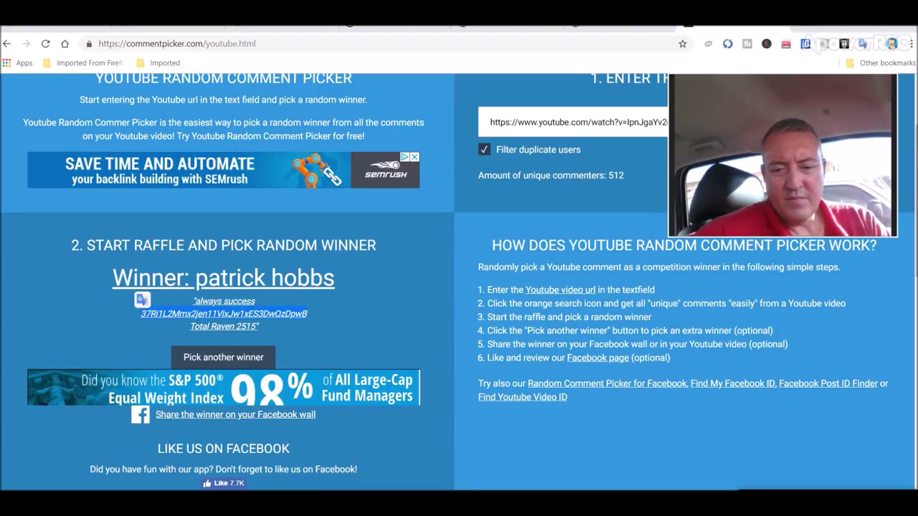
key(alt+Tab)
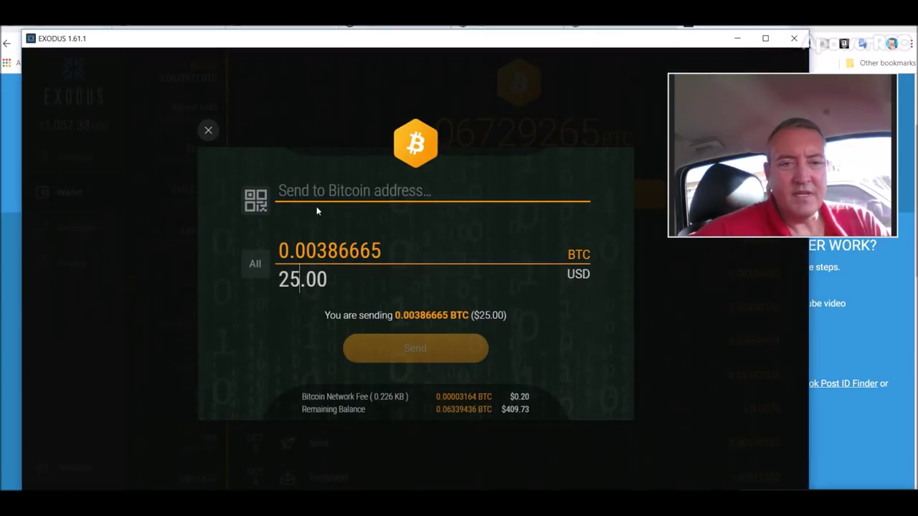
- Send $25.00 (0.00386665 BTC) to the winner's pasted Bitcoin address and confirm it
click(313, 193)
key(ctrl+v)
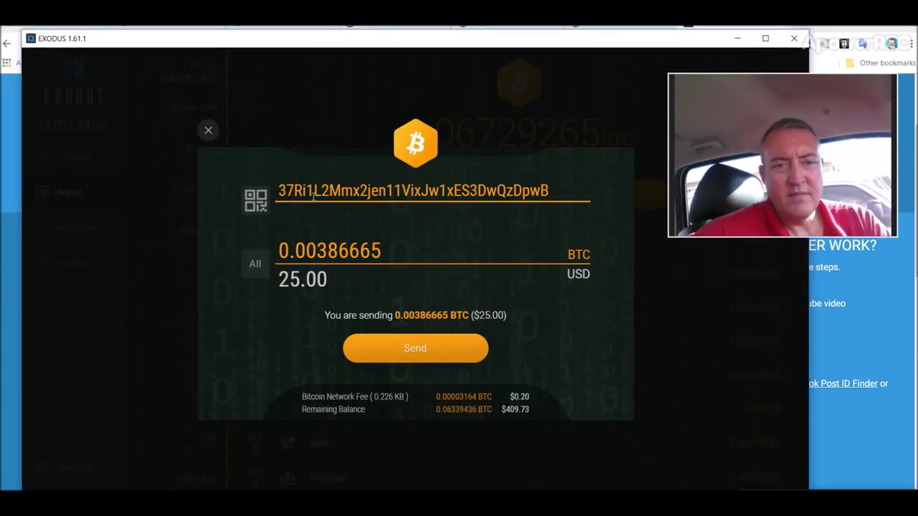
click(427, 350)
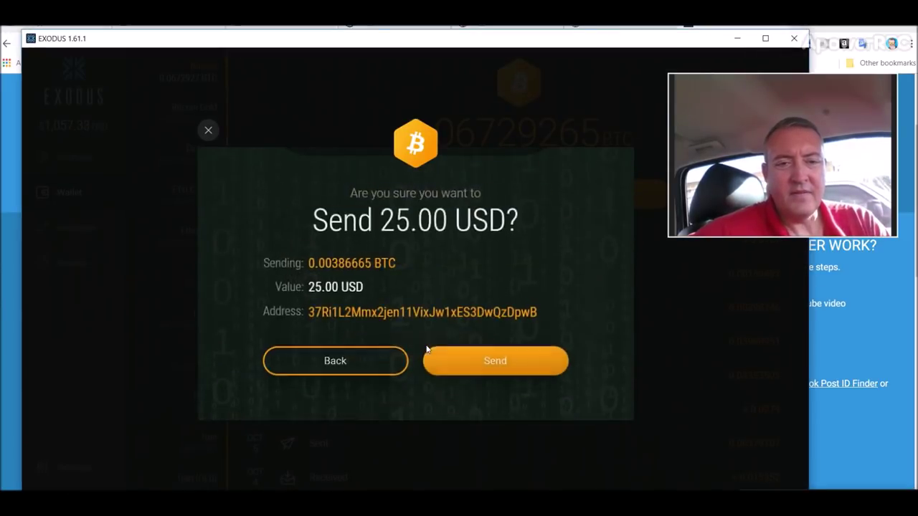
click(461, 367)
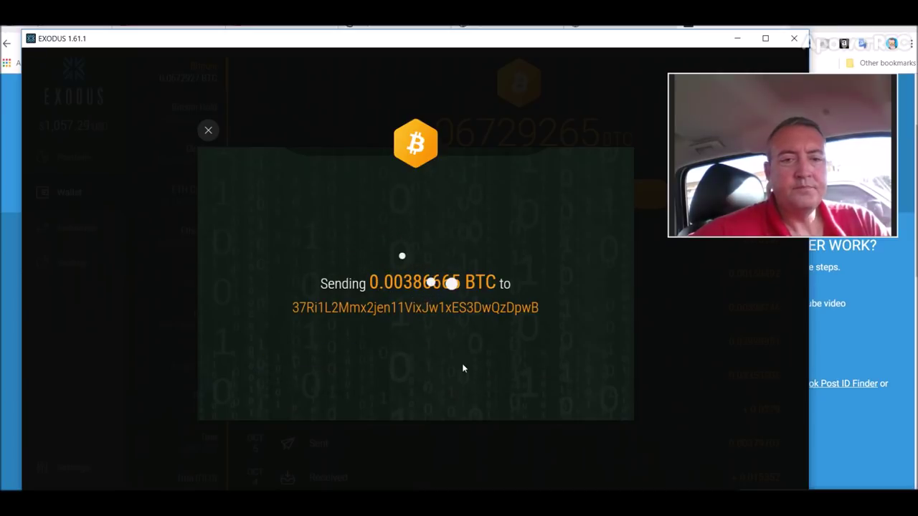
click(398, 357)
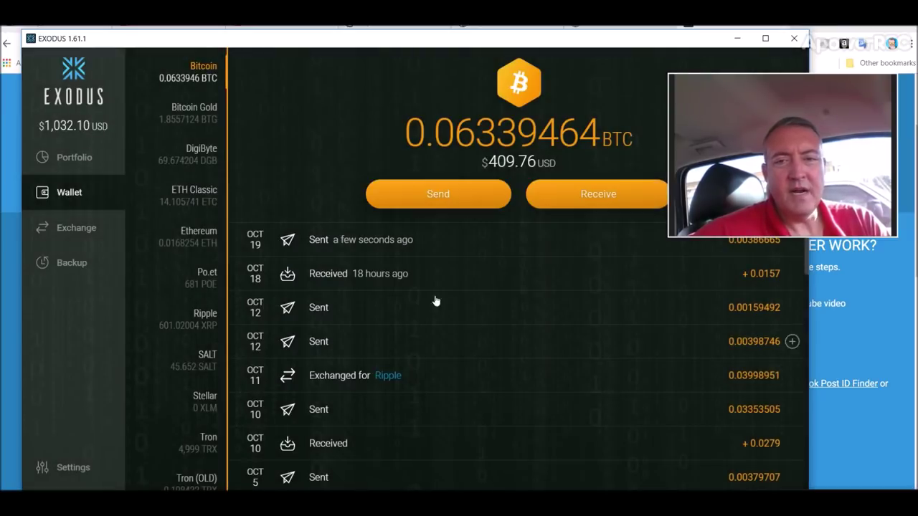
click(739, 39)
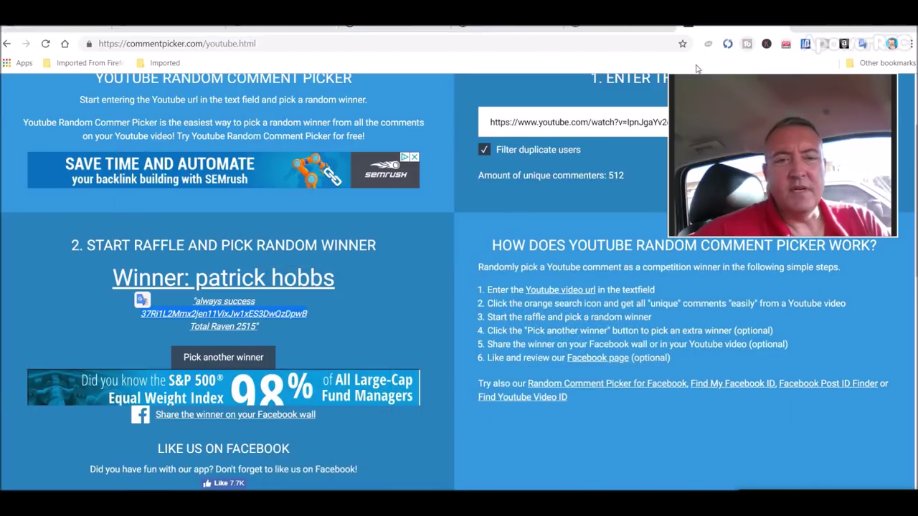